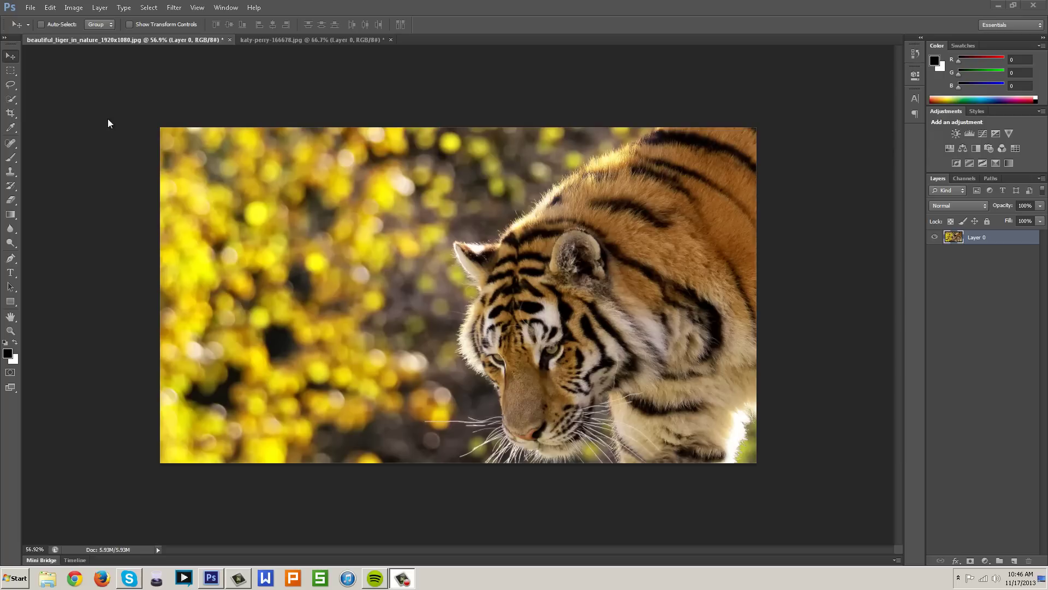
click(8, 204)
mouse_move(492, 228)
mouse_down()
mouse_move(594, 159)
mouse_move(728, 93)
mouse_move(603, 121)
mouse_move(489, 194)
mouse_move(429, 148)
mouse_up()
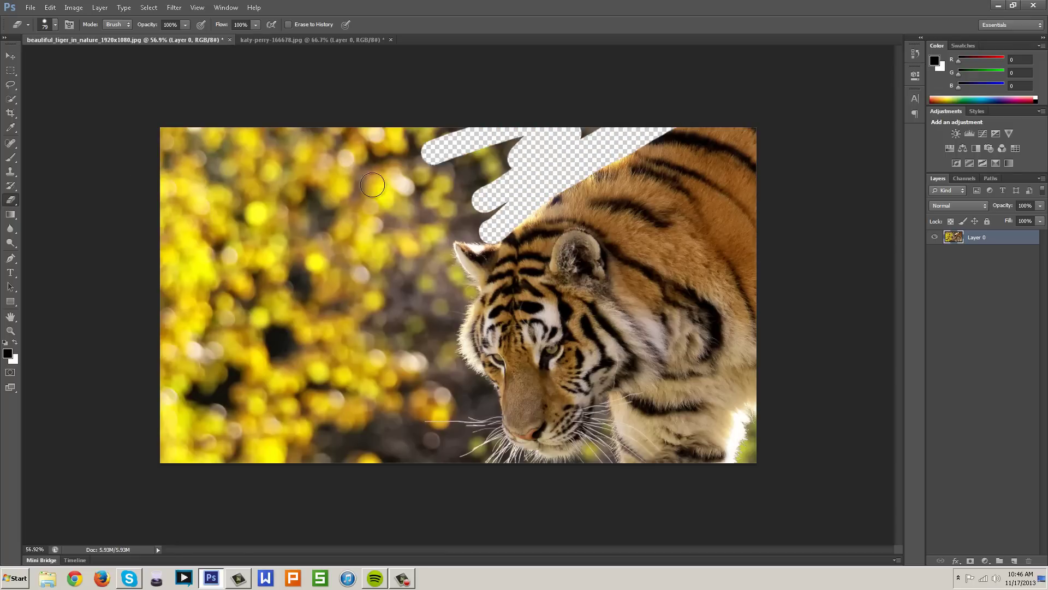
mouse_move(372, 184)
mouse_down()
mouse_move(527, 166)
mouse_move(493, 184)
mouse_move(479, 210)
mouse_move(496, 214)
mouse_move(437, 214)
mouse_up()
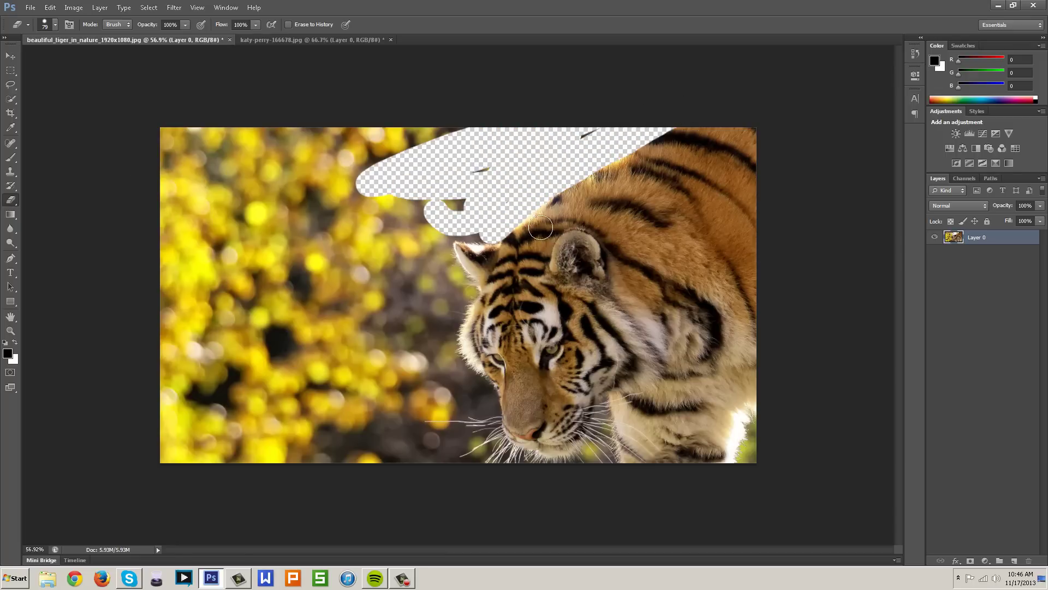
drag(765, 412, 761, 478)
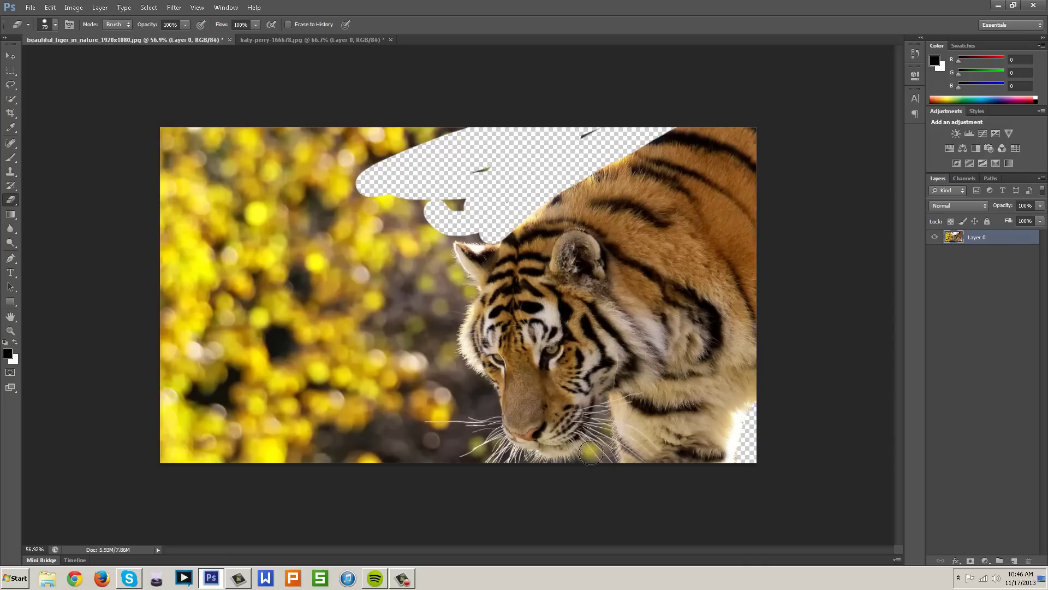
drag(590, 452, 605, 417)
drag(449, 447, 407, 290)
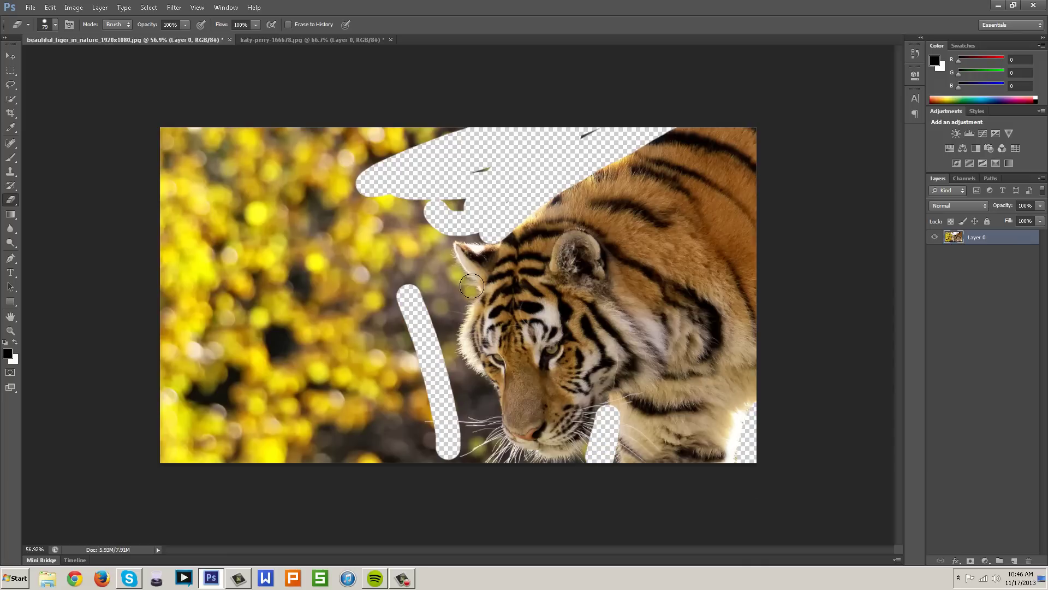
mouse_move(472, 285)
mouse_down()
mouse_move(469, 359)
mouse_move(485, 382)
mouse_up()
key(ctrl+z)
key(ctrl+alt+z)
key(ctrl+alt+z)
key(ctrl+alt+z)
key(ctrl+alt+z)
key(ctrl+alt+z)
key(ctrl+alt+z)
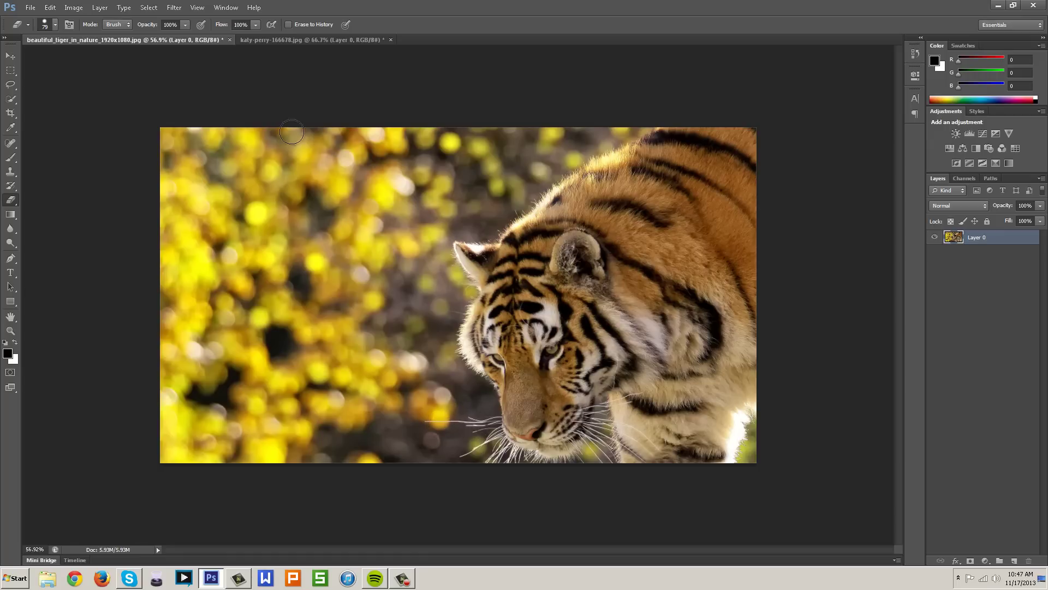
Bring up the Katy Perry photo, zoom in on the hair edge, then zoom back out
click(273, 41)
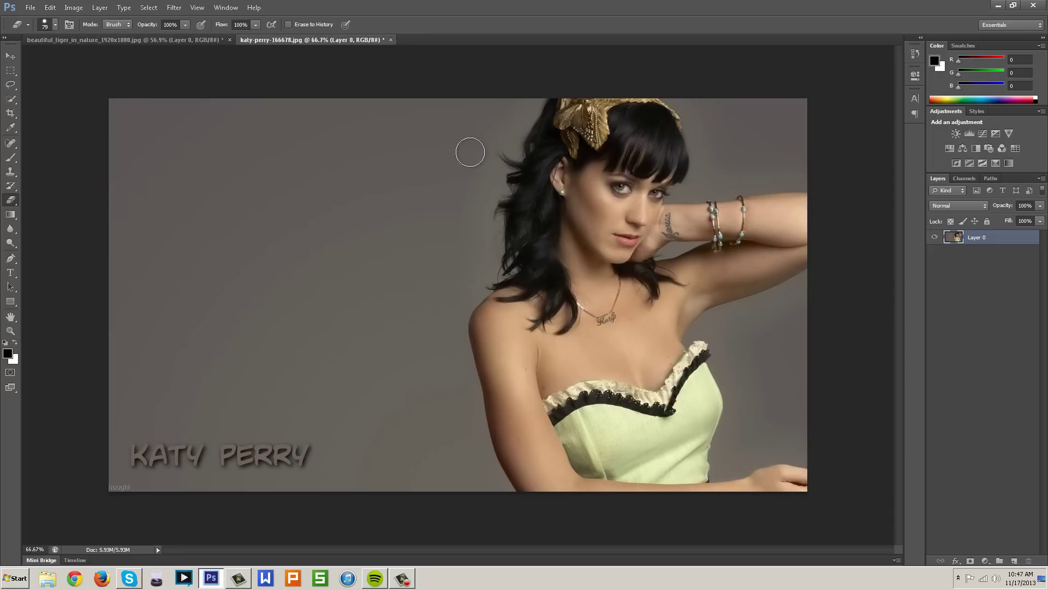
key(ctrl+plus)
key(ctrl+plus)
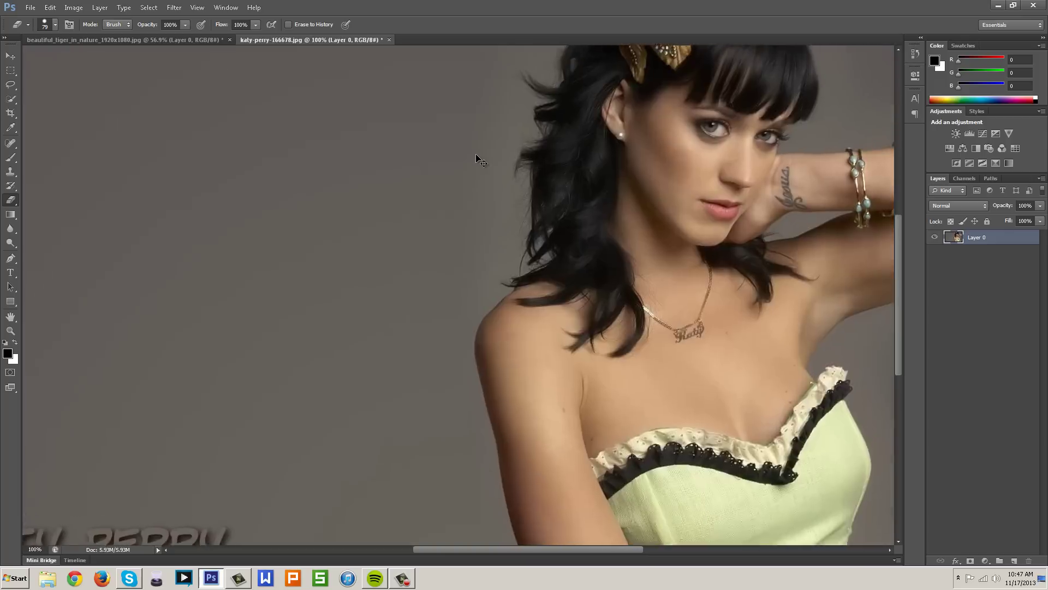
scroll(580, 187, up, 5)
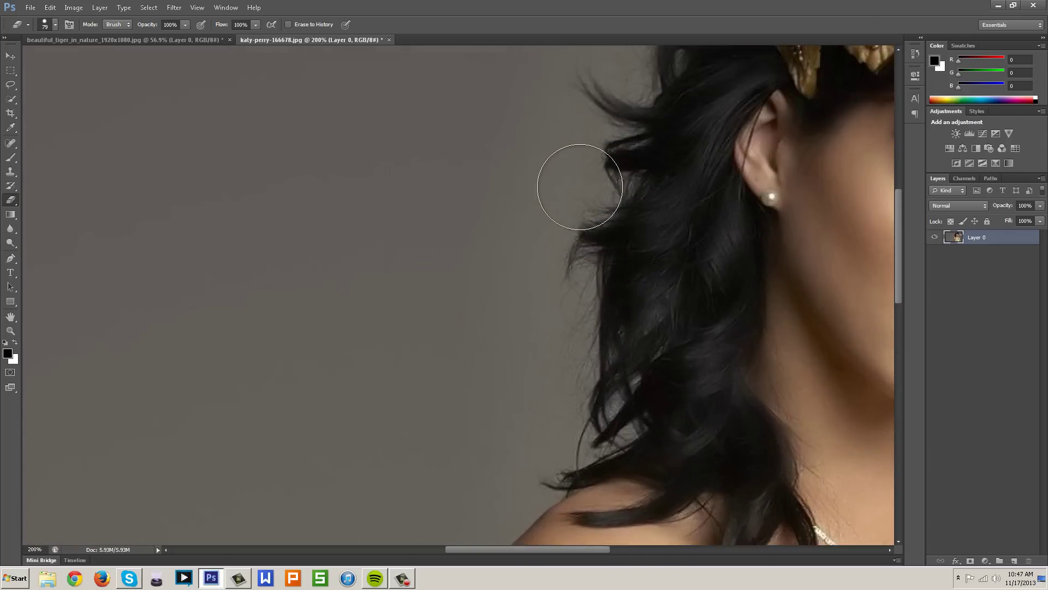
mouse_move(899, 249)
mouse_down()
mouse_move(899, 211)
mouse_move(899, 261)
mouse_up()
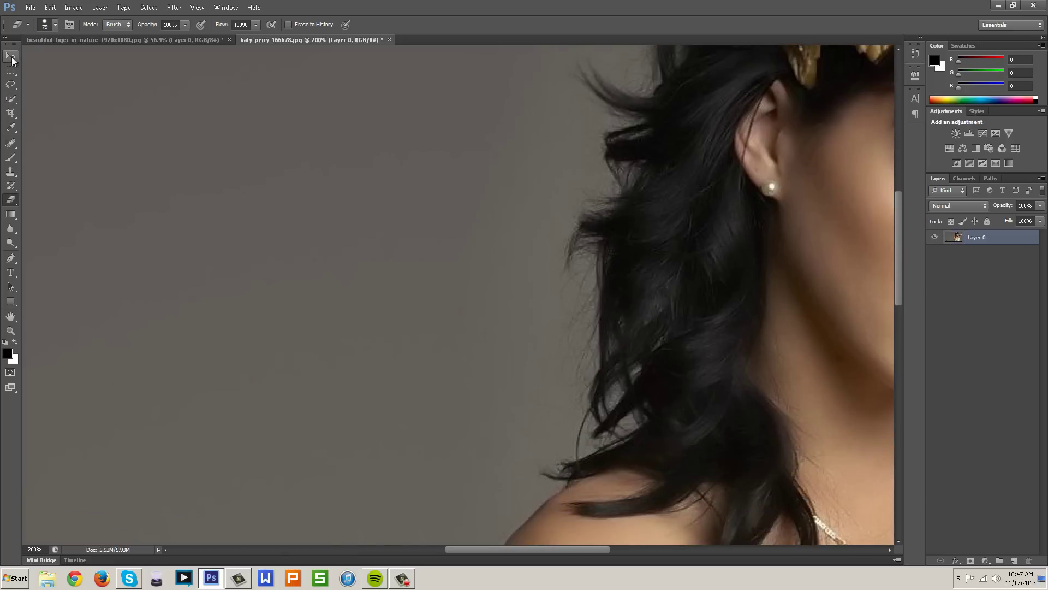
key(ctrl+minus)
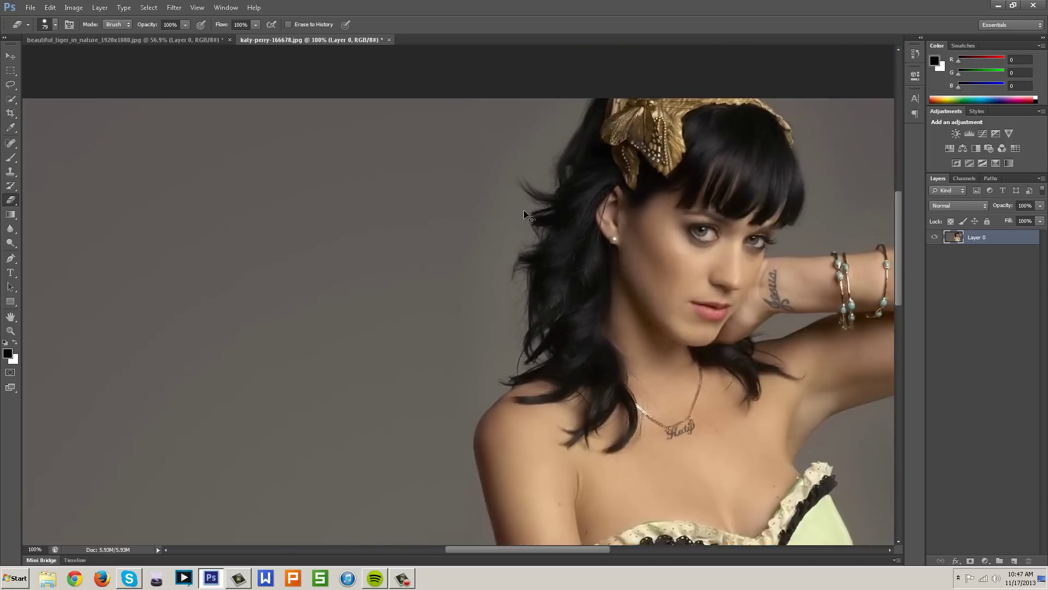
key(ctrl+minus)
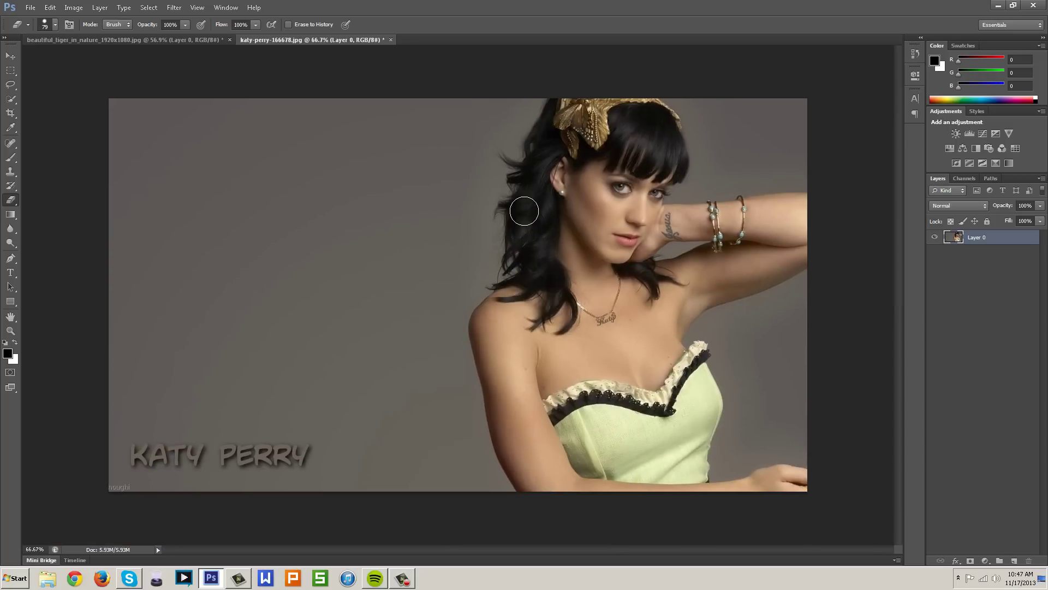
Try the Quick Selection and Magic Wand tools and list the alternative selection tools
click(12, 103)
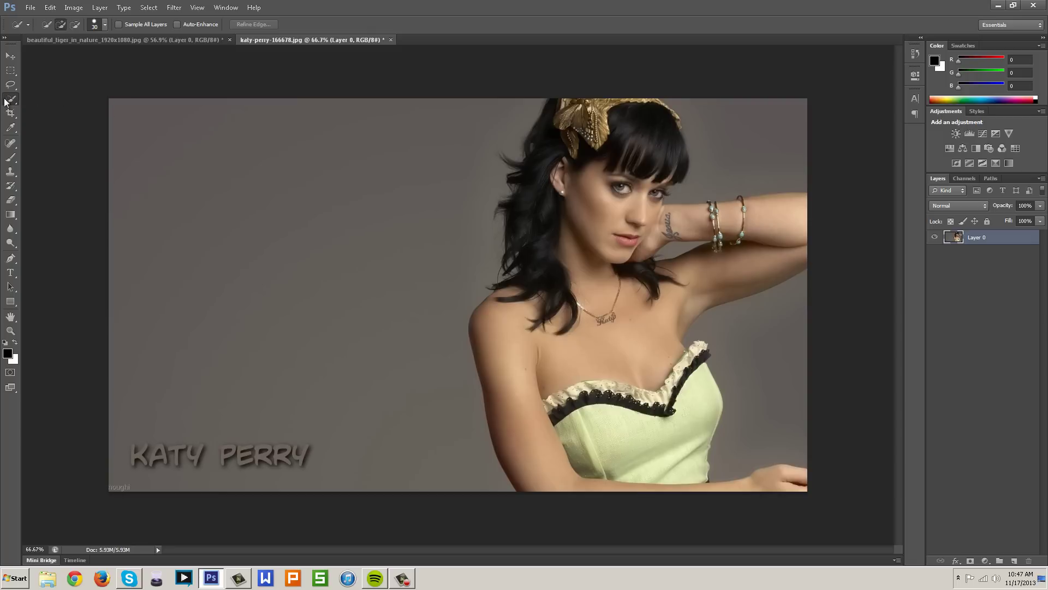
click(65, 107)
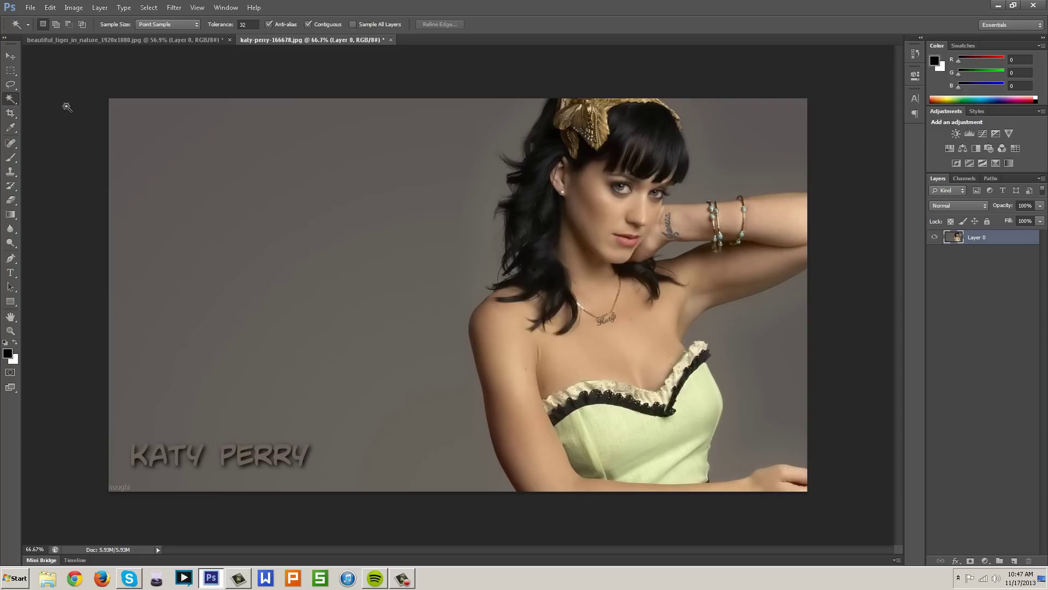
right_click(11, 100)
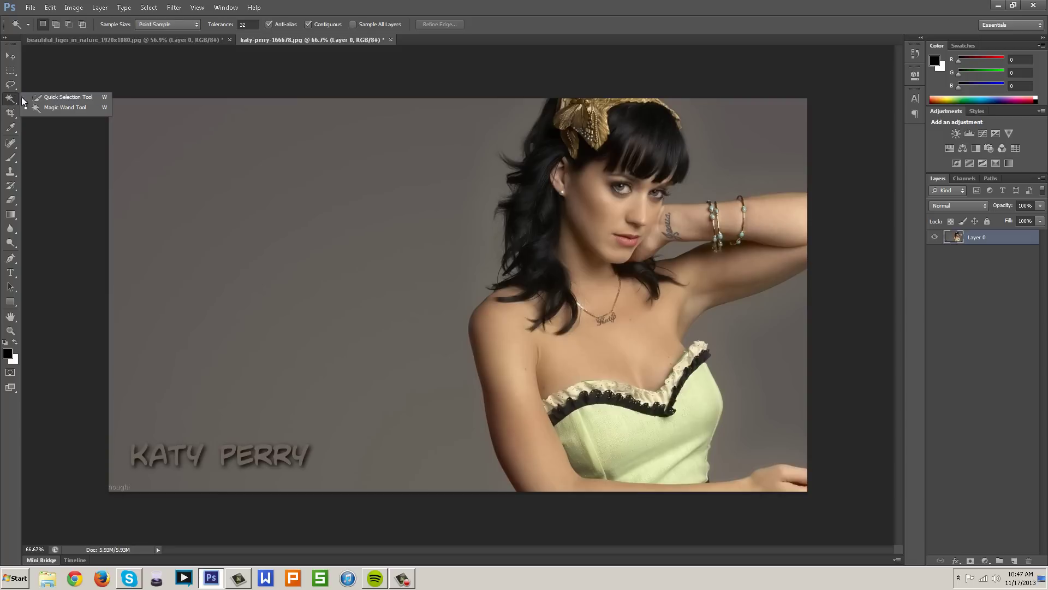
Quick-select her hair and face, subtracting the background beside the hair, arm and torso
click(63, 99)
mouse_move(624, 194)
mouse_down()
mouse_move(624, 105)
mouse_move(546, 134)
mouse_move(537, 317)
mouse_move(513, 333)
mouse_move(609, 497)
mouse_move(788, 484)
mouse_move(651, 465)
mouse_move(674, 306)
mouse_move(747, 221)
mouse_move(555, 145)
mouse_move(503, 164)
mouse_move(546, 109)
mouse_move(526, 203)
mouse_move(499, 214)
mouse_move(505, 288)
mouse_move(504, 275)
mouse_move(489, 297)
mouse_up()
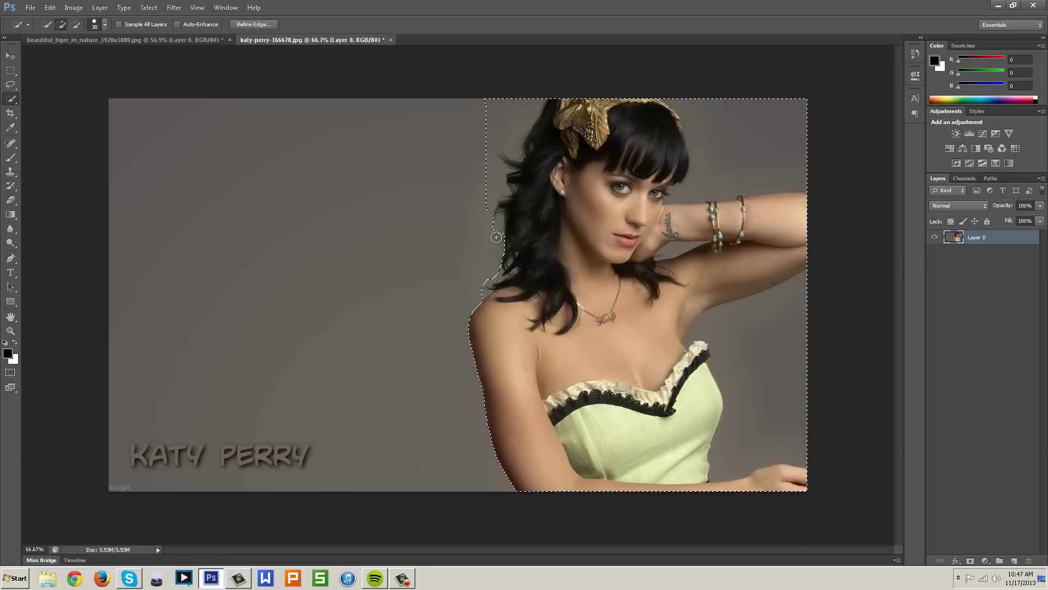
drag(496, 237, 507, 254)
mouse_move(714, 114)
mouse_down()
mouse_move(767, 152)
mouse_move(688, 123)
mouse_up()
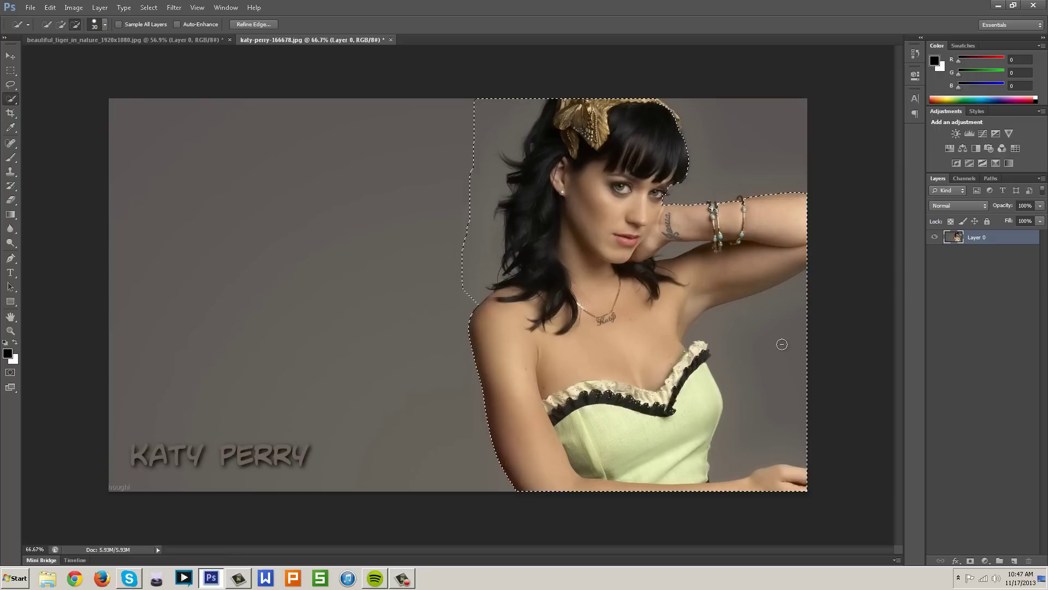
mouse_move(782, 344)
mouse_down()
mouse_move(765, 376)
mouse_move(740, 355)
mouse_move(757, 384)
mouse_move(718, 475)
mouse_up()
mouse_move(491, 110)
mouse_down()
mouse_move(528, 112)
mouse_move(503, 127)
mouse_move(476, 106)
mouse_move(471, 117)
mouse_move(471, 221)
mouse_up()
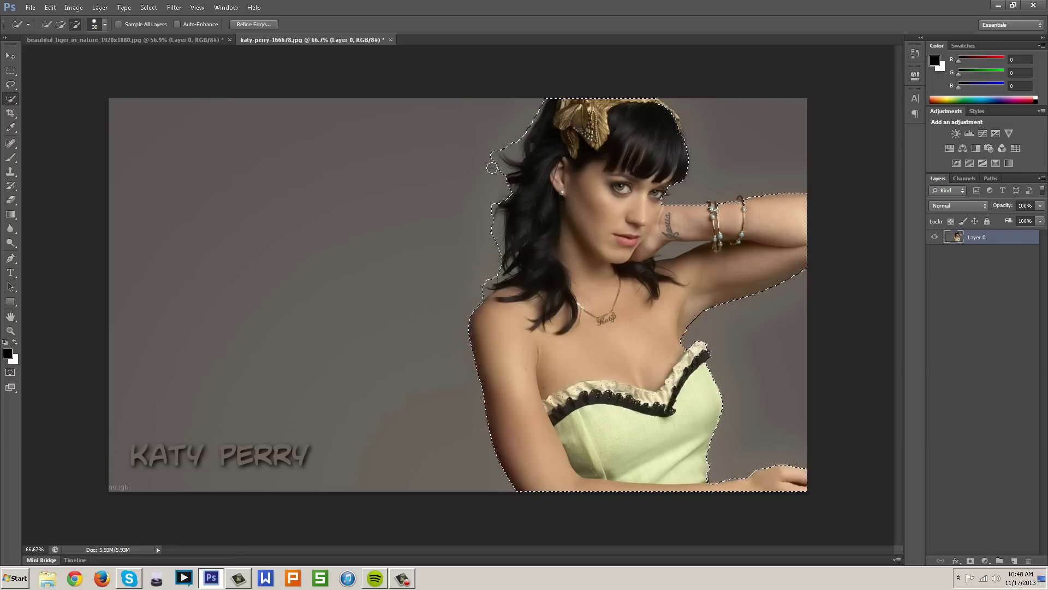
Add the area near the eye and the top of the hair to the selection
key(alt)
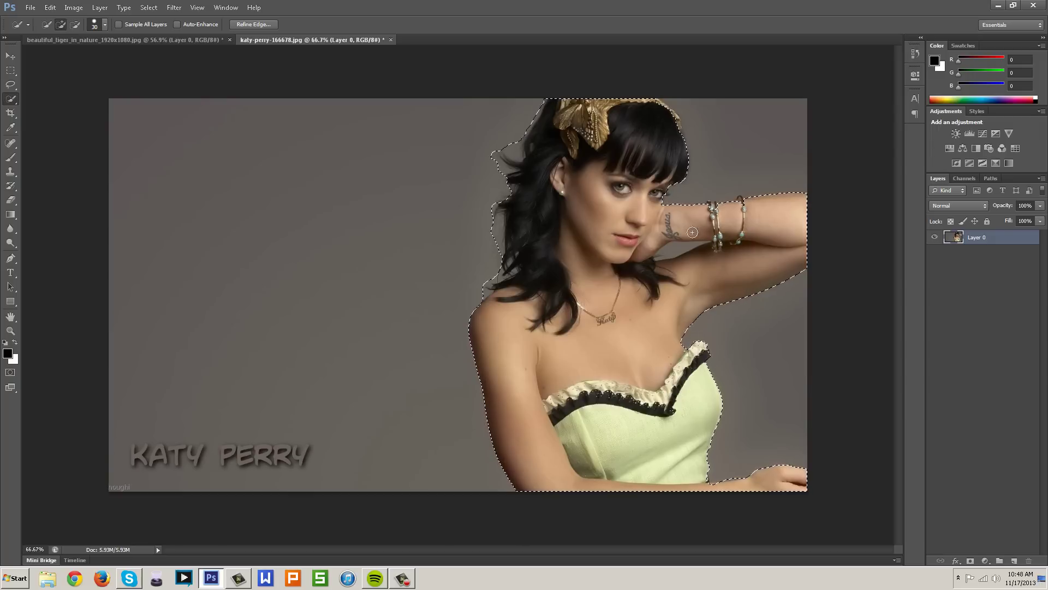
click(664, 194)
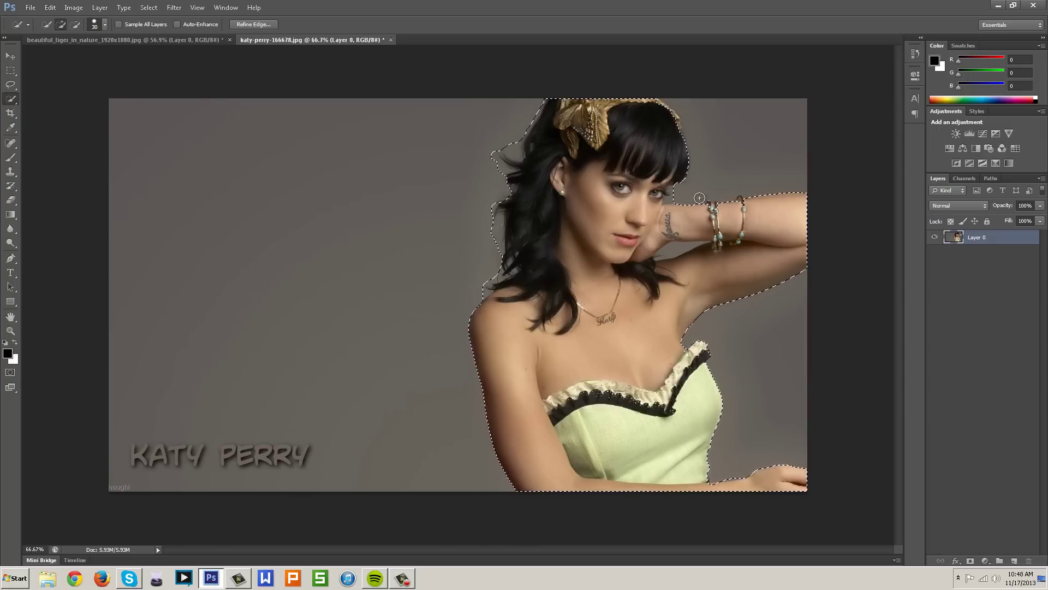
click(657, 101)
key(alt)
key(alt)
Open Refine Edge and preview the cutout On Black, On White and as Black & White
click(254, 24)
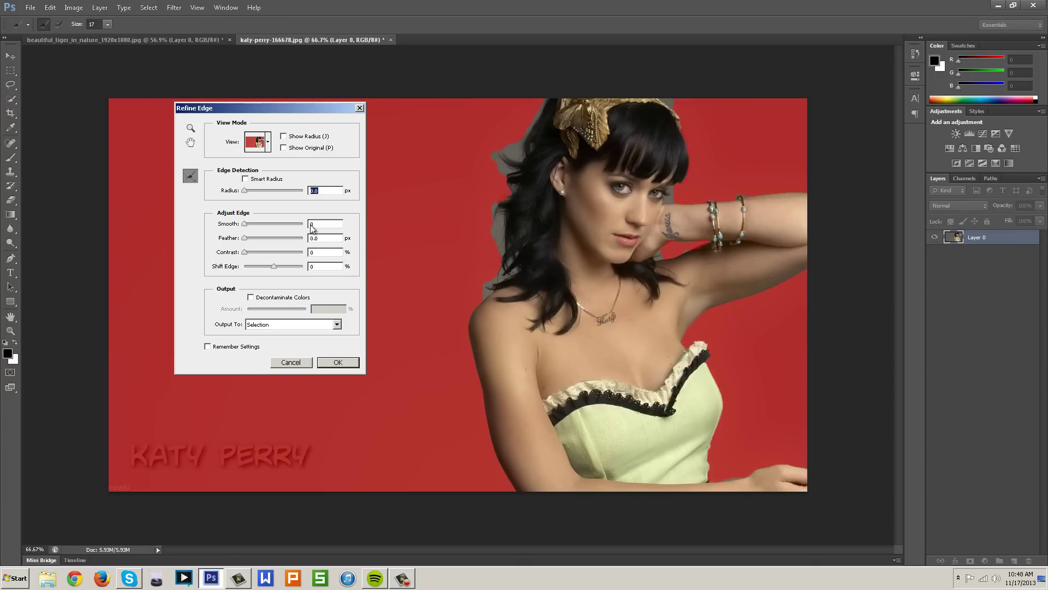
click(268, 142)
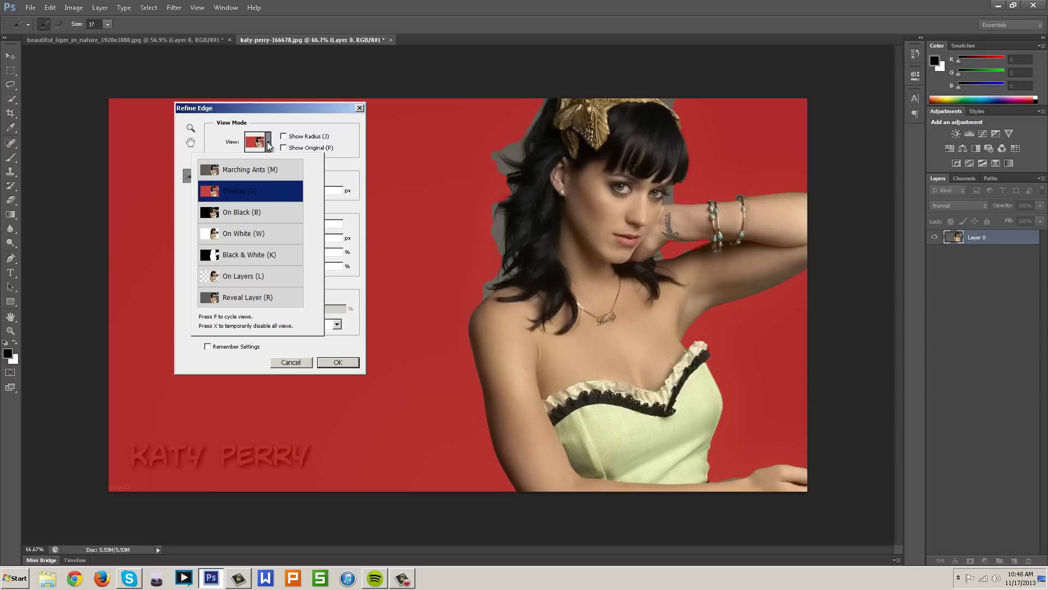
click(268, 185)
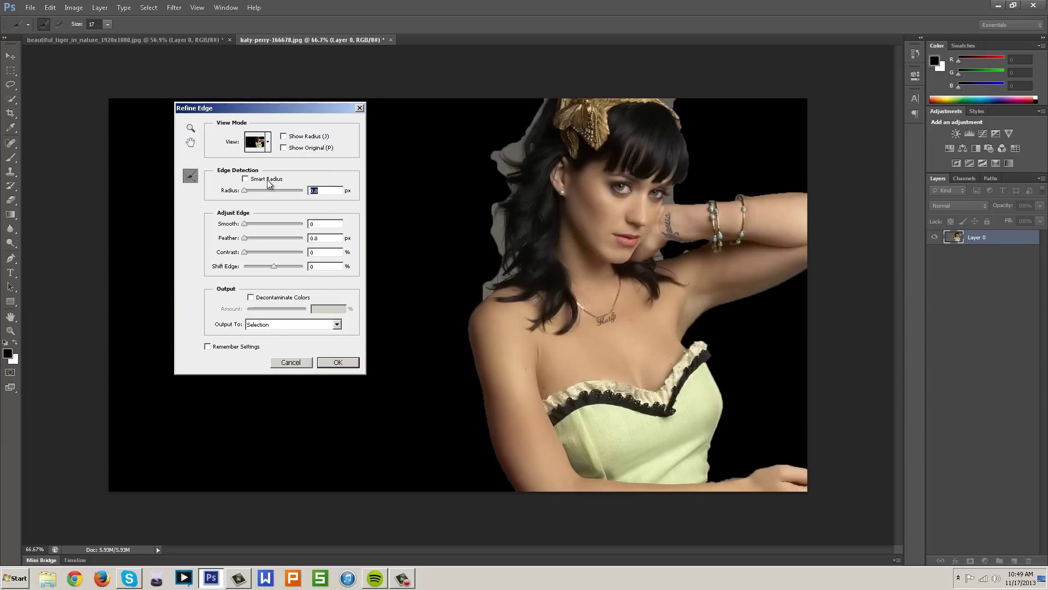
click(268, 142)
key(Down)
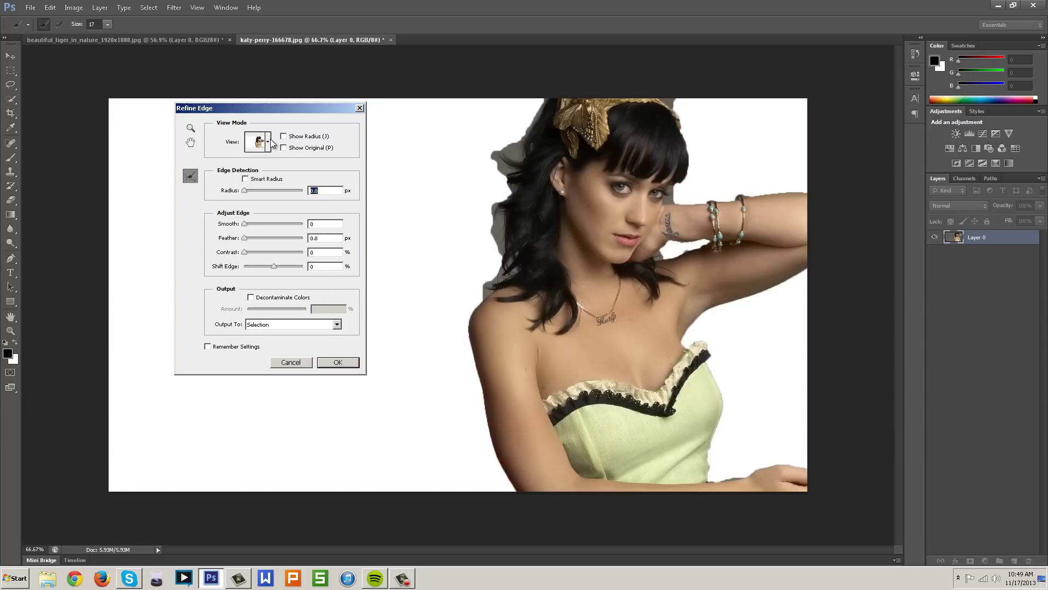
click(267, 141)
click(269, 256)
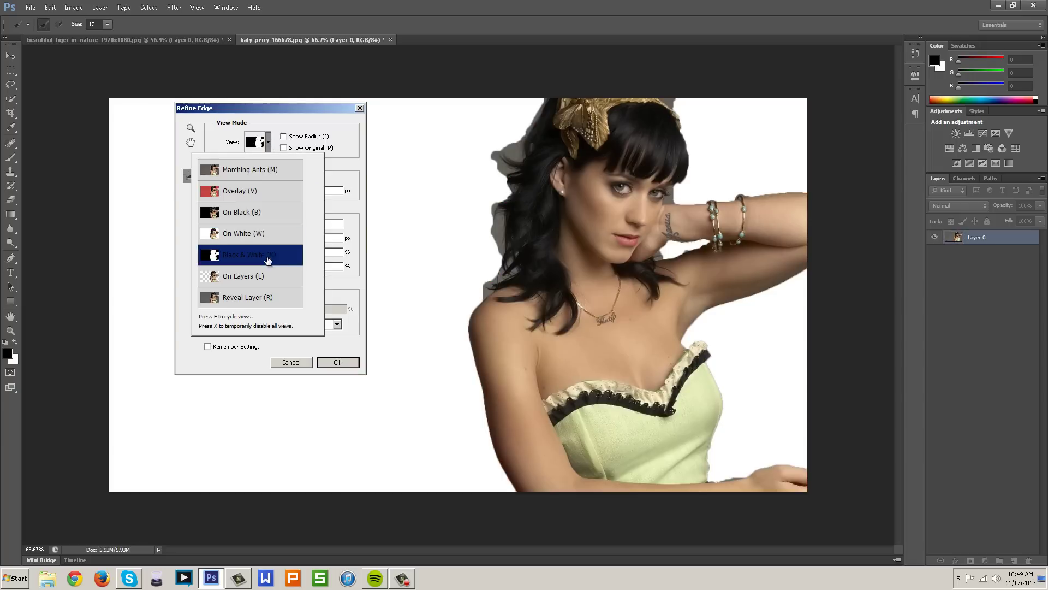
Try the On Layers preview, then settle on the red Overlay view mode
click(268, 143)
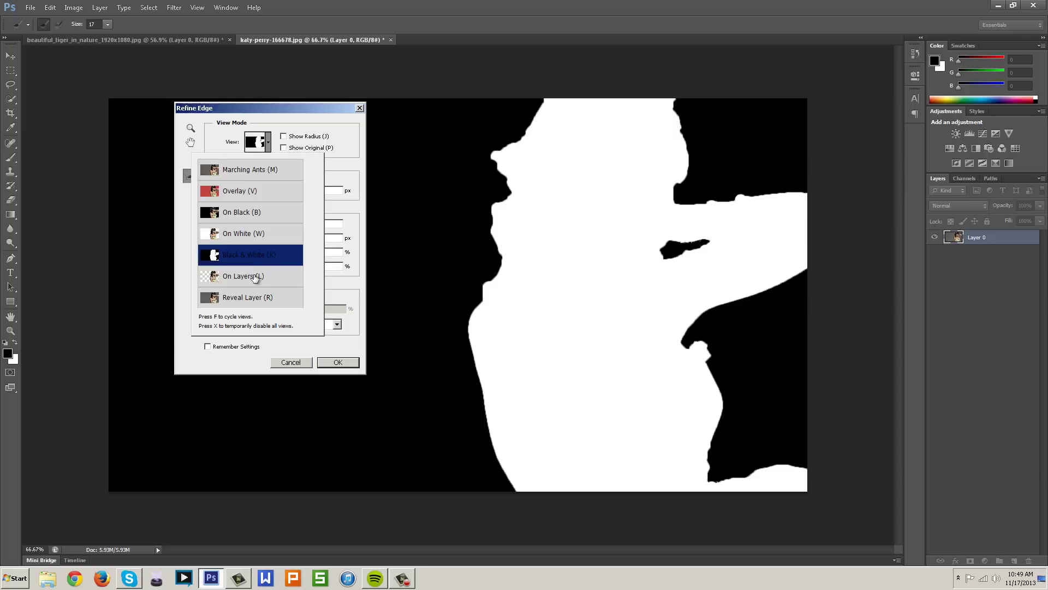
click(257, 275)
click(267, 142)
click(268, 143)
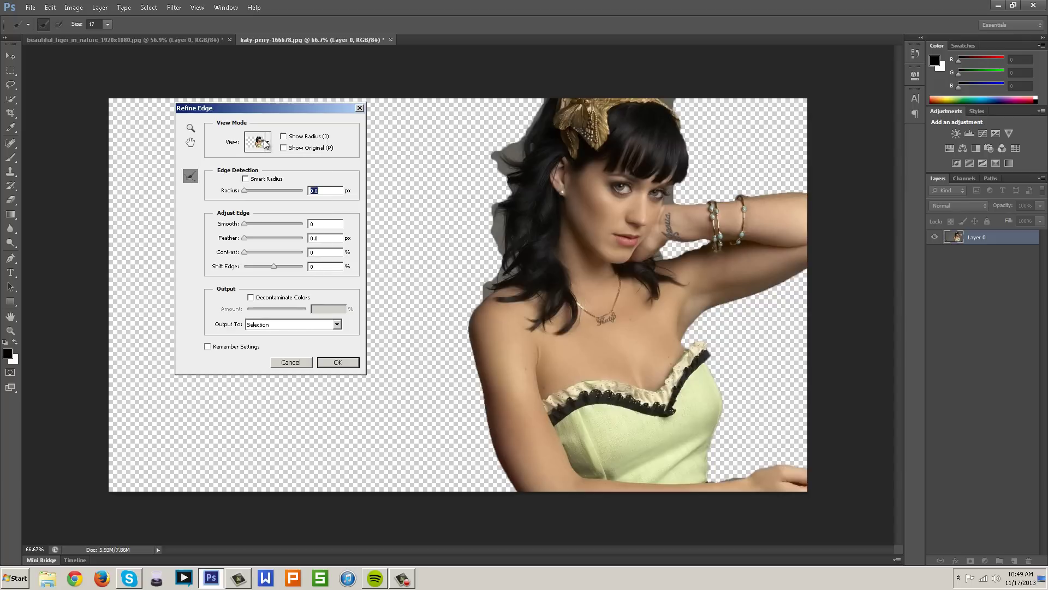
click(267, 146)
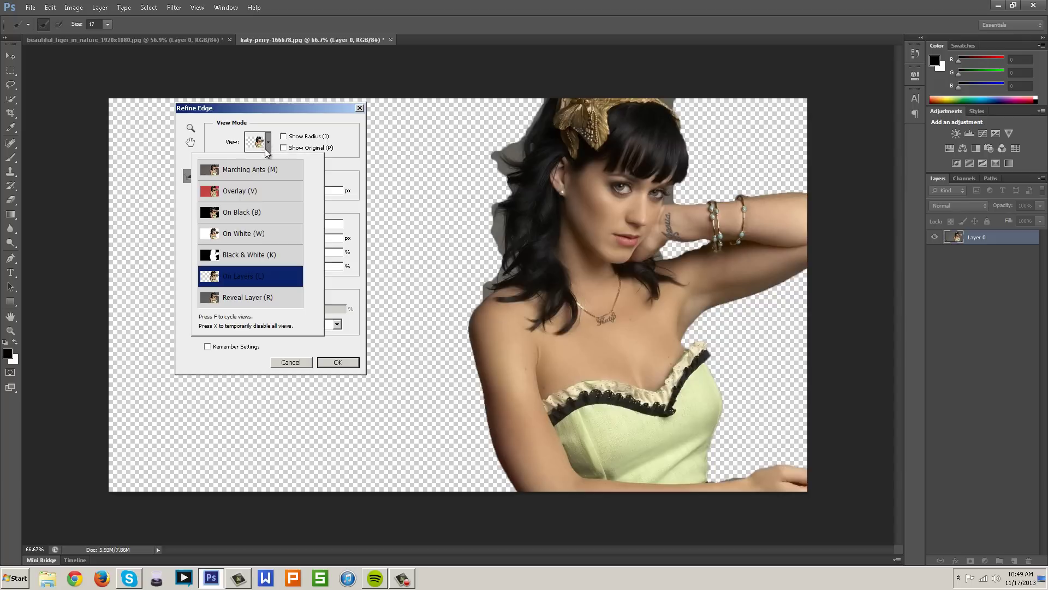
click(256, 191)
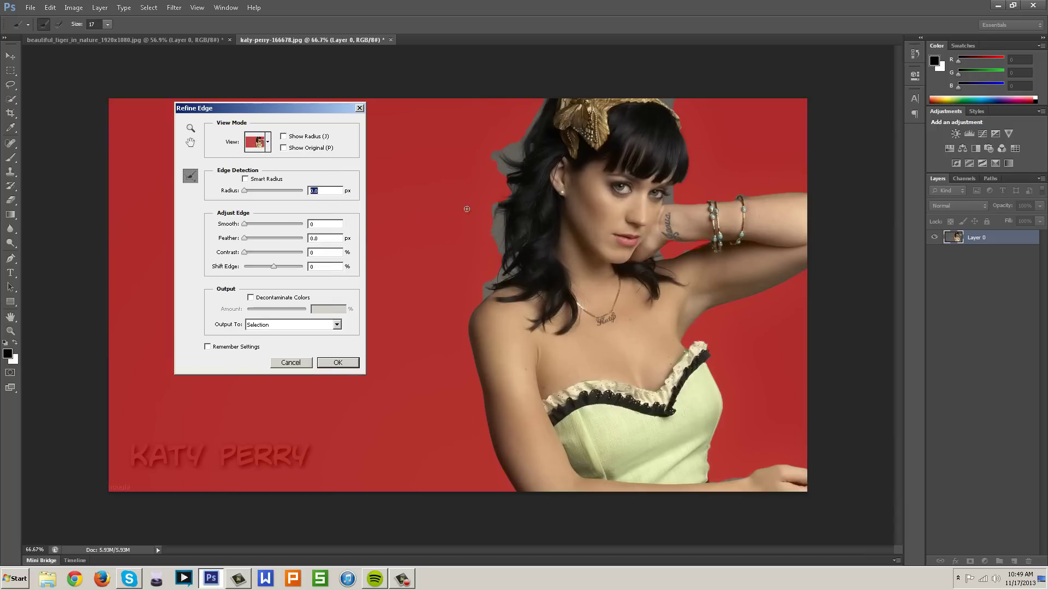
Enlarge the Refine Radius brush and zoom in close on the image edges
click(108, 25)
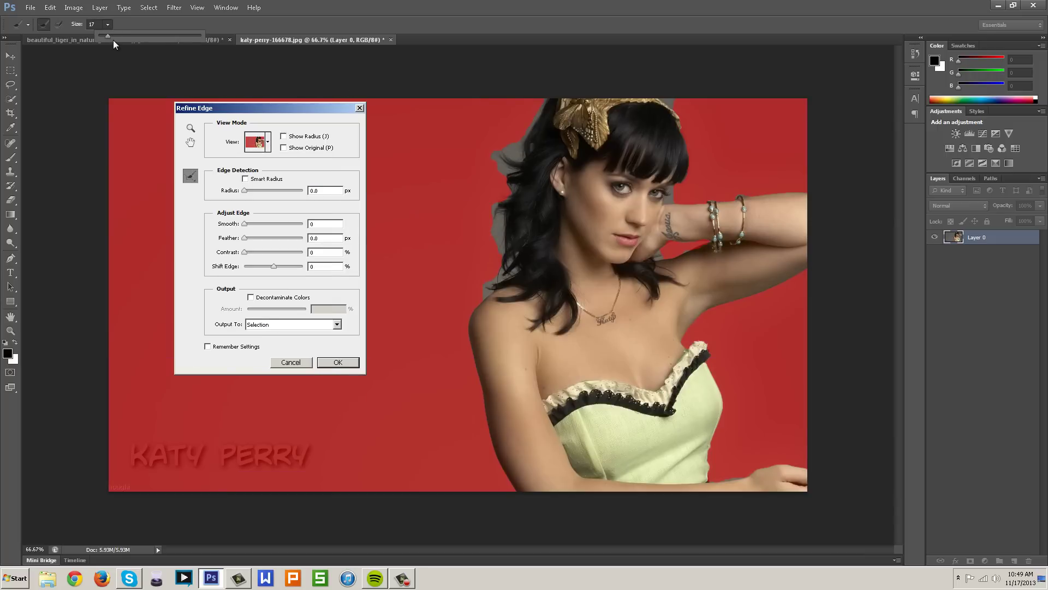
drag(112, 36, 114, 36)
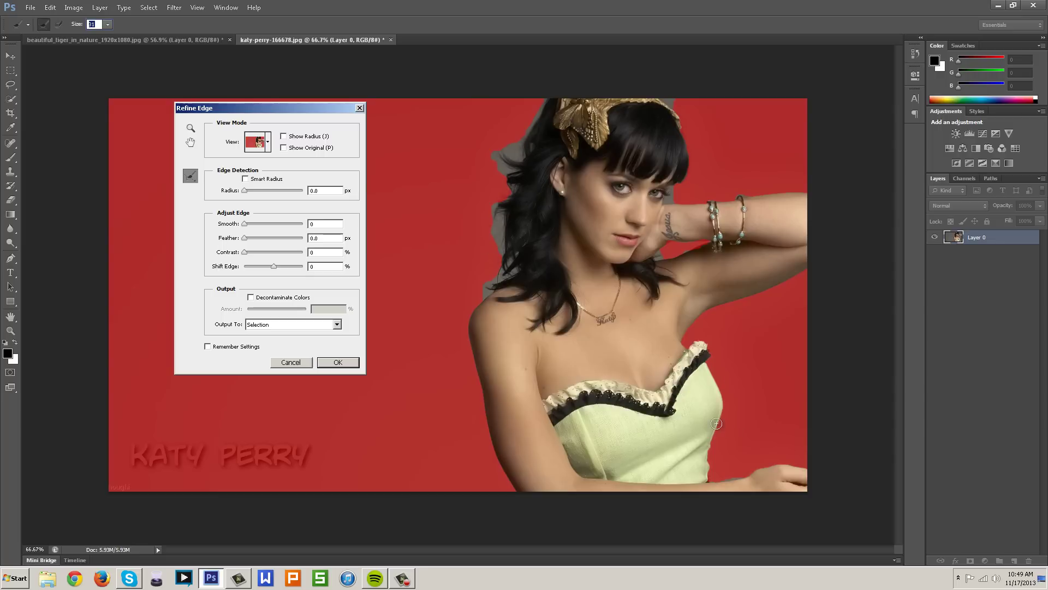
key(ctrl+plus)
key(ctrl+plus)
key(ctrl+plus)
key(ctrl+plus)
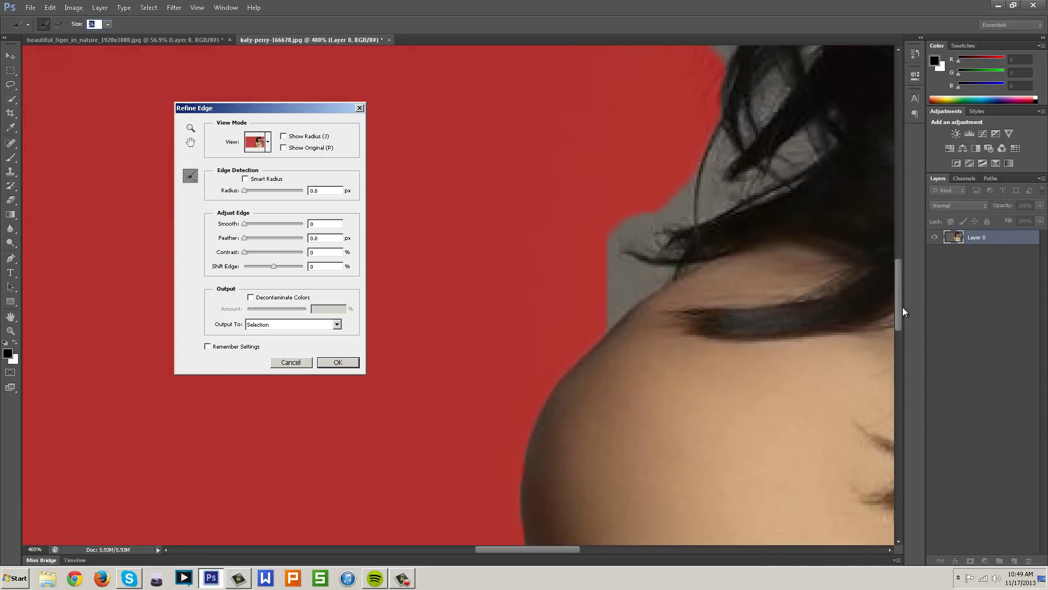
drag(898, 307, 898, 487)
drag(571, 549, 755, 540)
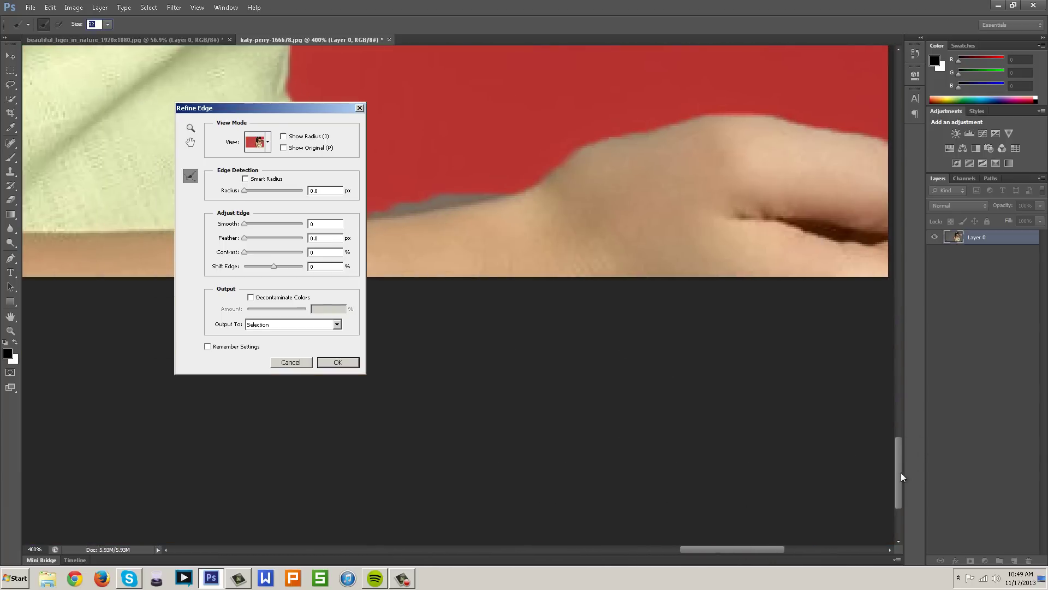
drag(901, 475, 894, 444)
drag(718, 549, 681, 549)
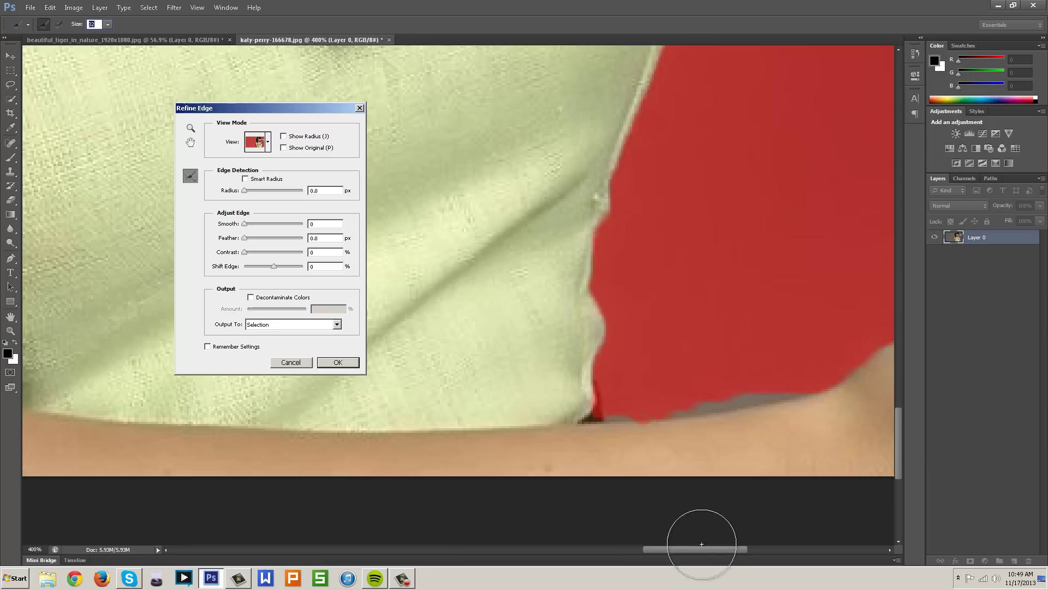
drag(701, 548, 716, 549)
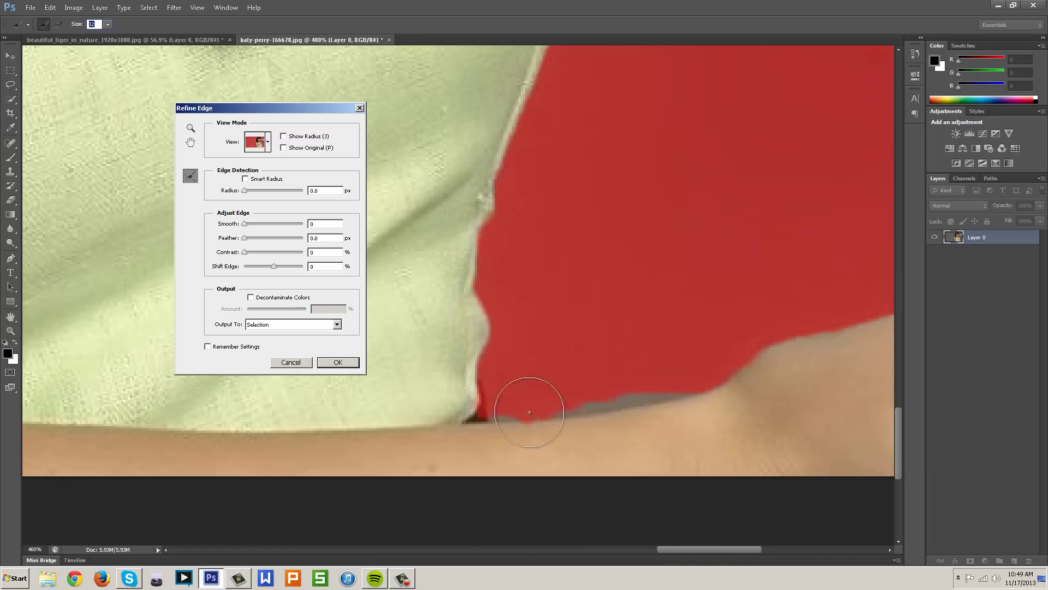
Refine the edge where the arm meets the dress and along the top of the hair
mouse_move(723, 344)
mouse_down()
mouse_move(716, 372)
mouse_move(655, 400)
mouse_move(500, 416)
mouse_up()
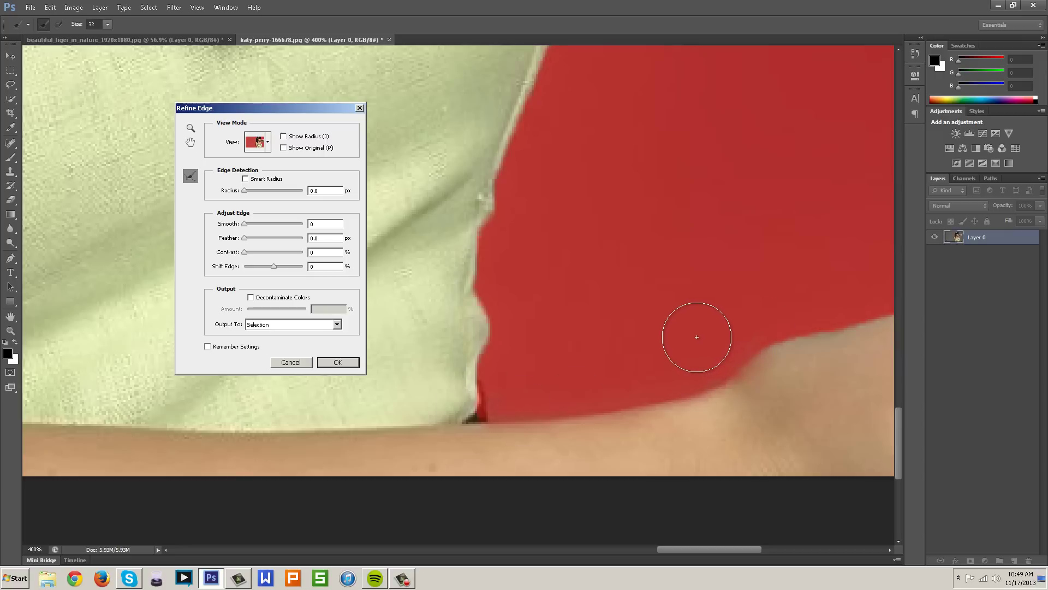
scroll(697, 337, down, 6)
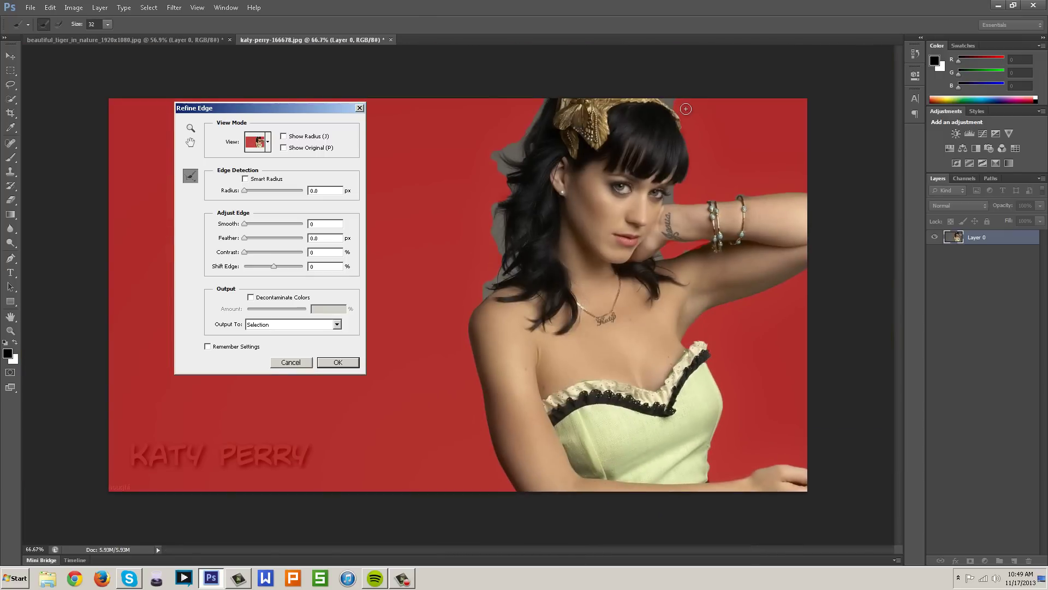
scroll(686, 109, up, 3)
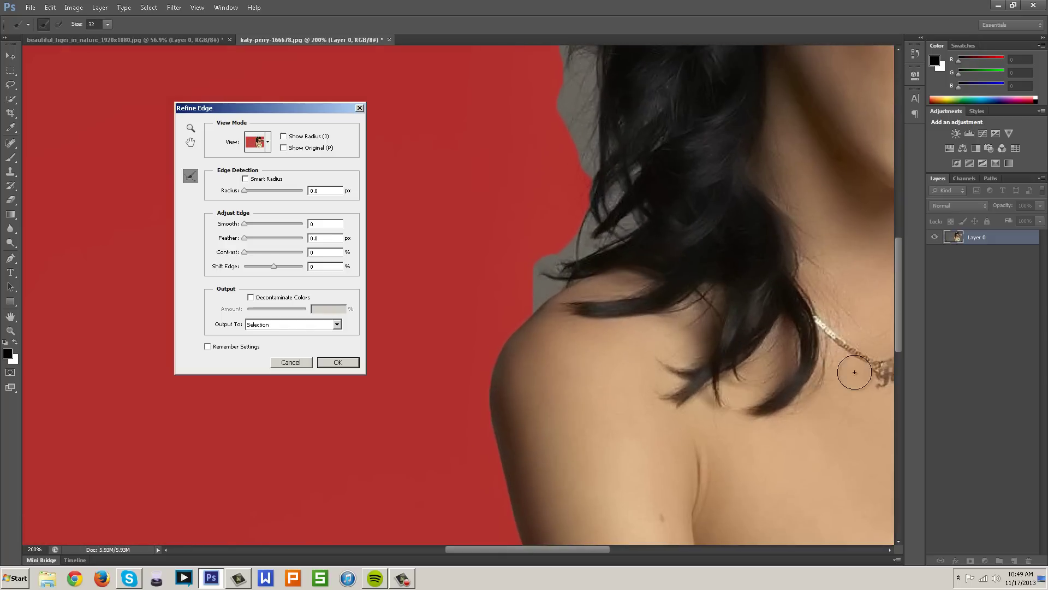
drag(900, 329, 900, 242)
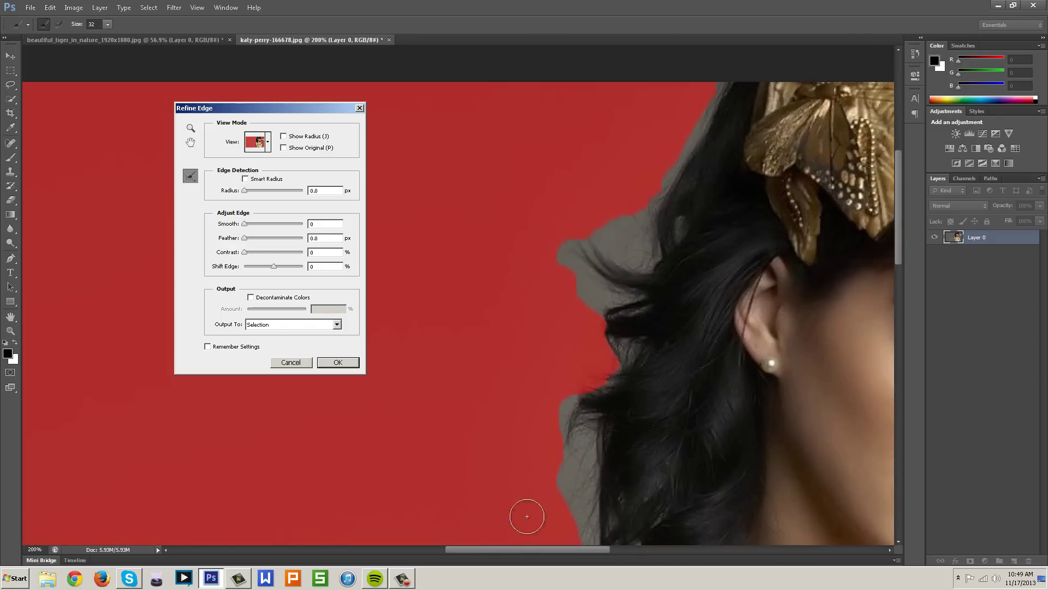
drag(561, 548, 671, 548)
mouse_move(584, 92)
mouse_down()
mouse_move(499, 73)
mouse_move(536, 84)
mouse_move(557, 111)
mouse_move(512, 78)
mouse_move(583, 75)
mouse_move(575, 111)
mouse_move(490, 98)
mouse_move(511, 107)
mouse_up()
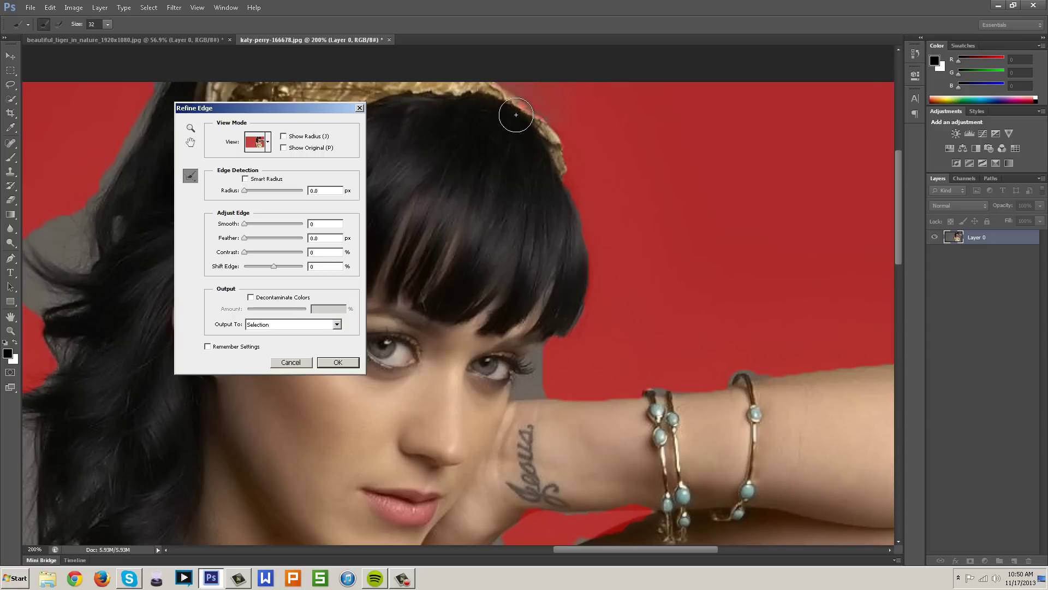
Erase and repaint the refinement along the headband edge
key(alt)
alt+click(524, 122)
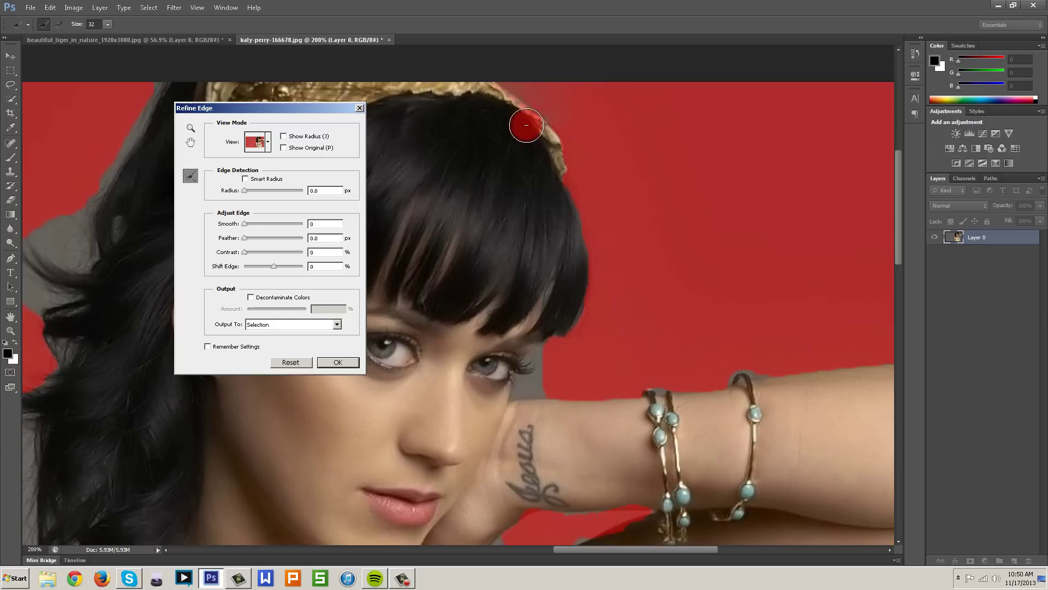
alt+click(496, 105)
alt+click(484, 93)
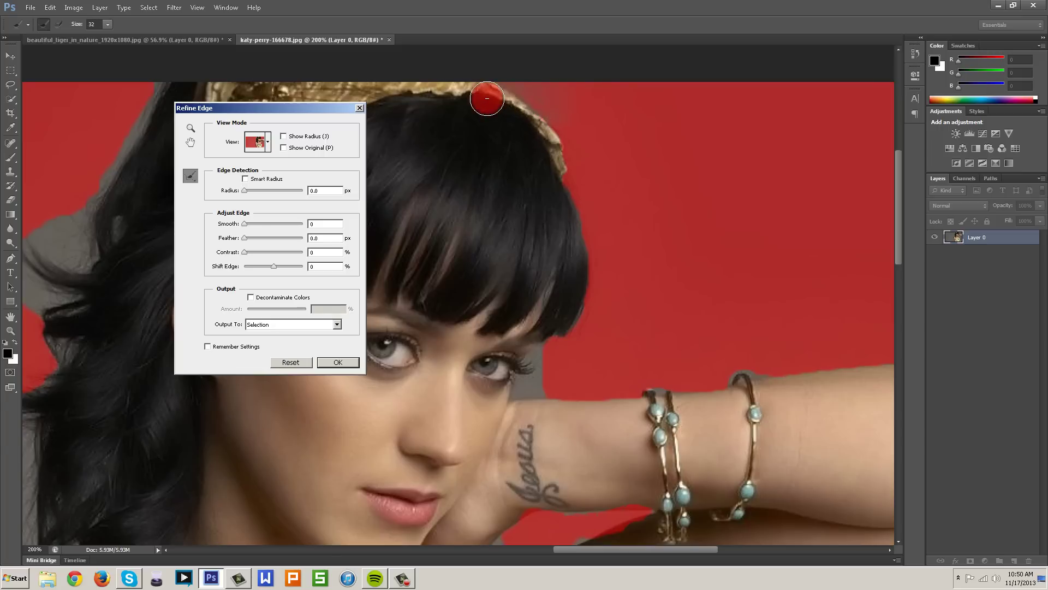
click(561, 98)
mouse_move(523, 85)
mouse_down()
mouse_move(574, 123)
mouse_move(512, 79)
mouse_move(583, 134)
mouse_move(519, 128)
mouse_up()
click(515, 117)
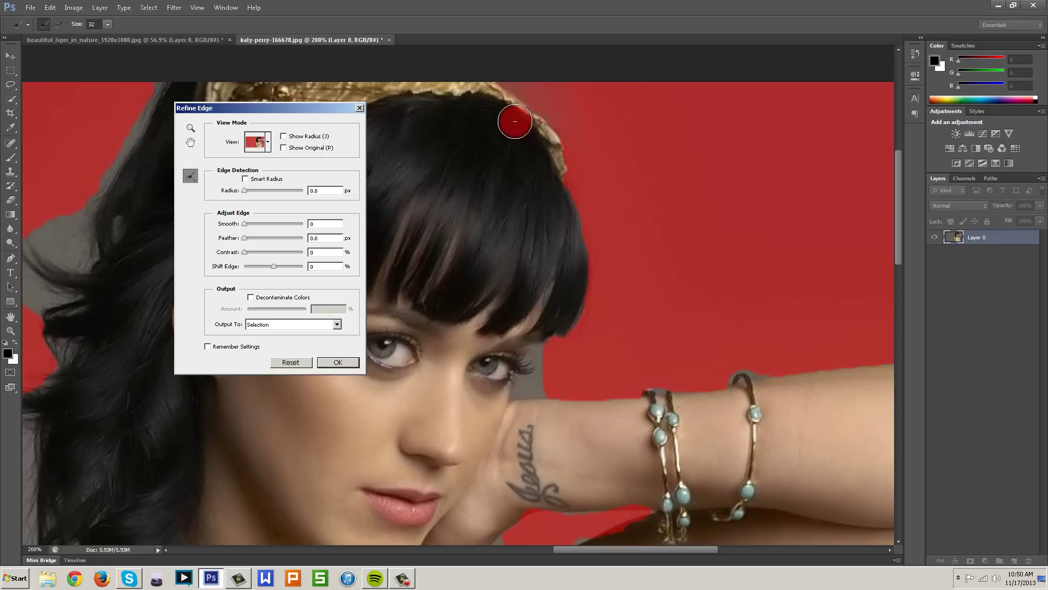
click(487, 101)
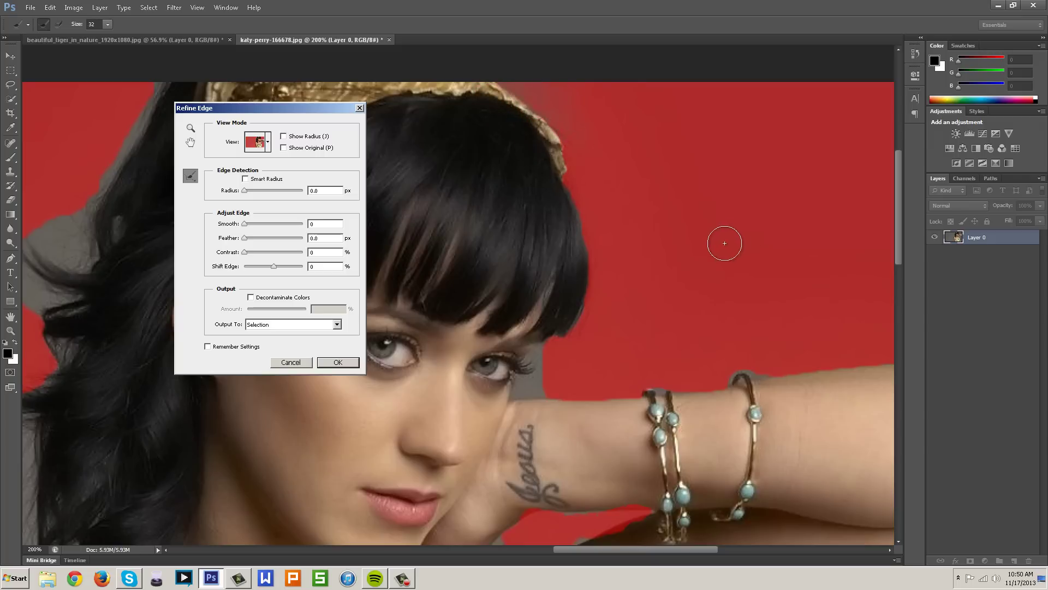
Refine the arm edge above the bracelet, erase it over the bangle, and shrink the brush
drag(775, 373, 729, 371)
key(alt)
alt+click(742, 392)
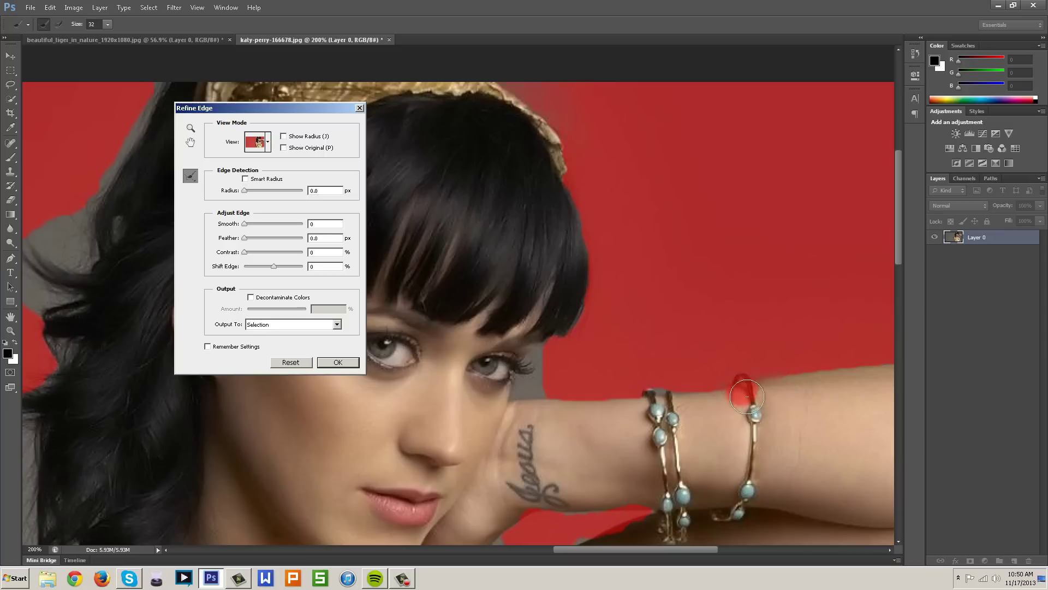
click(108, 26)
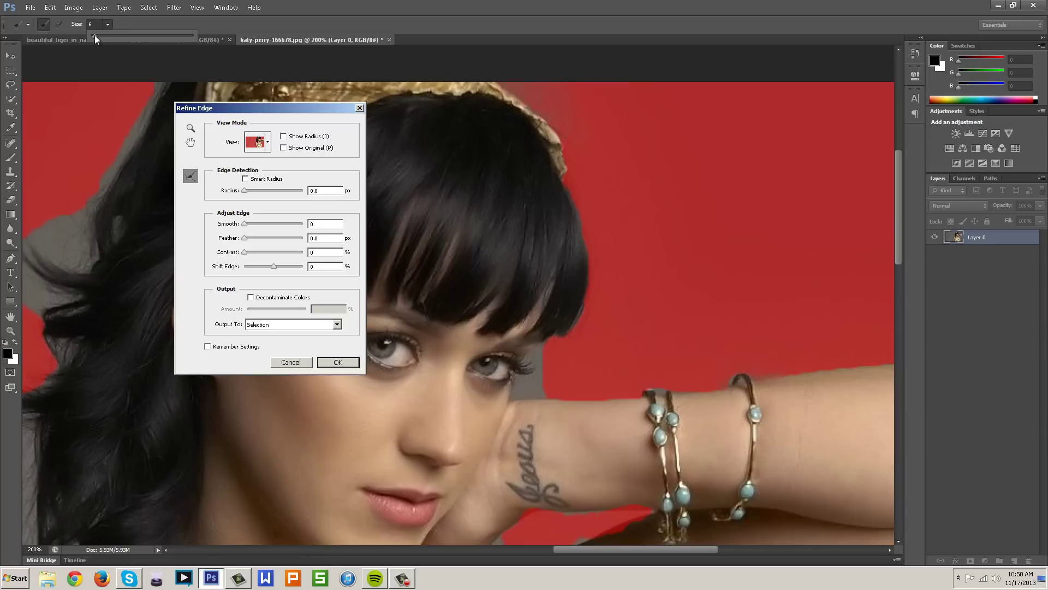
drag(94, 35, 92, 35)
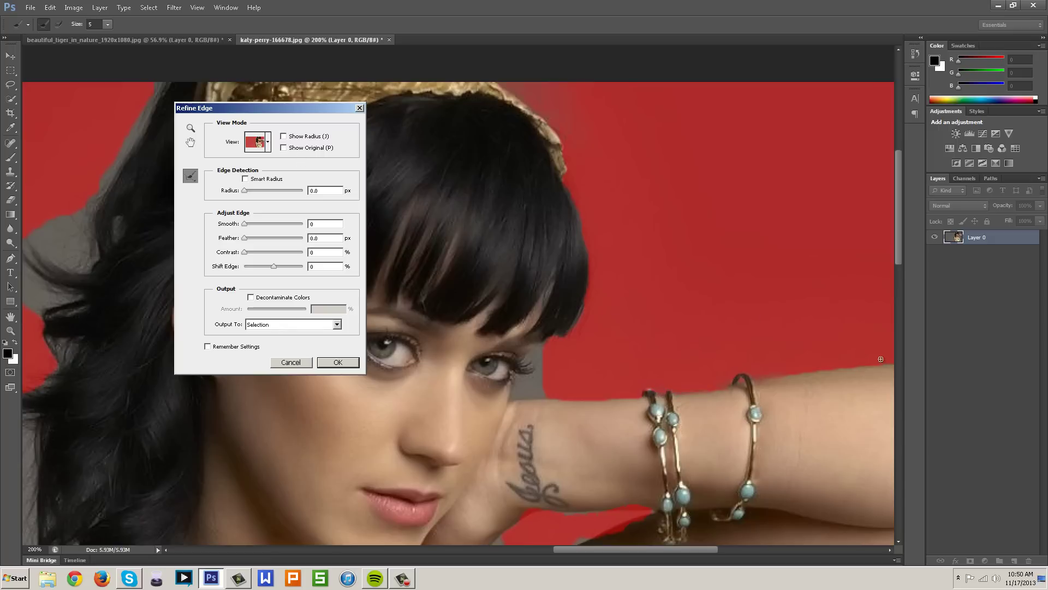
Make the brush smaller and refine along the arm, erasing refinement toward the border
drag(672, 548, 718, 550)
click(107, 23)
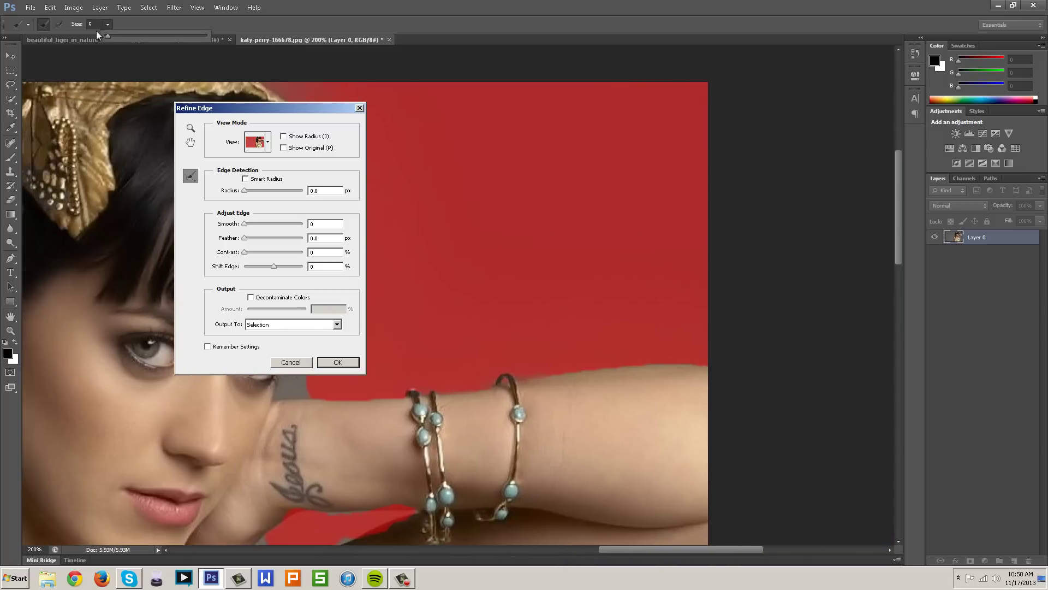
drag(128, 37, 126, 36)
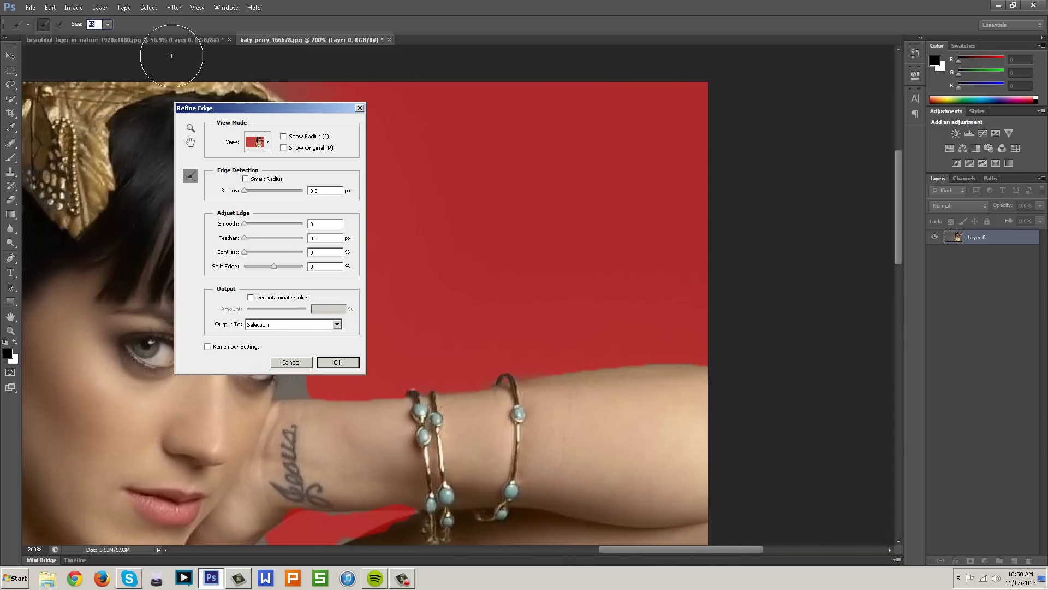
mouse_move(524, 359)
mouse_down()
mouse_move(561, 371)
mouse_move(767, 366)
mouse_up()
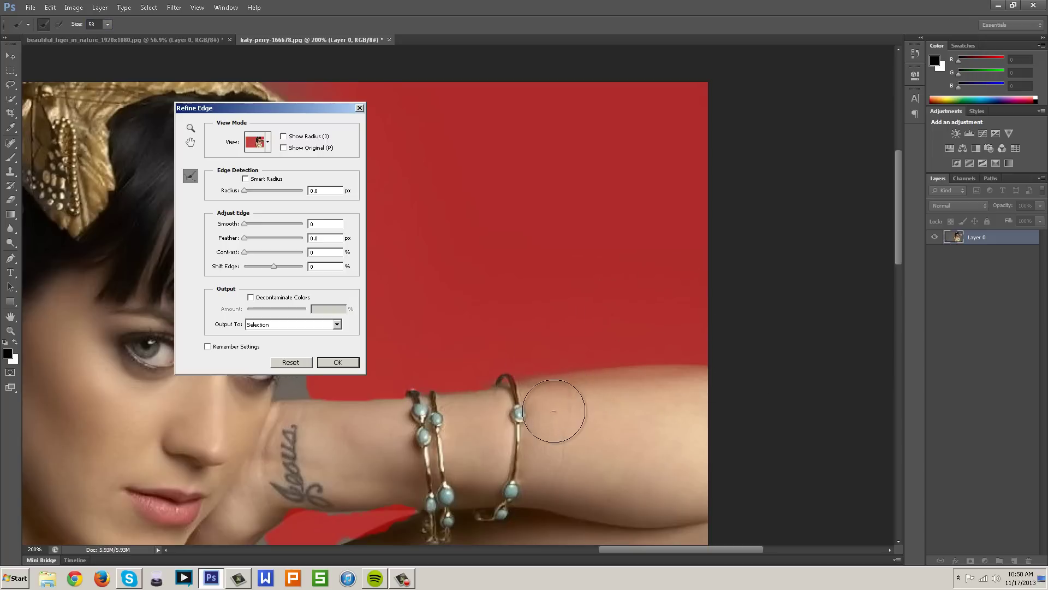
key(alt)
drag(606, 403, 703, 396)
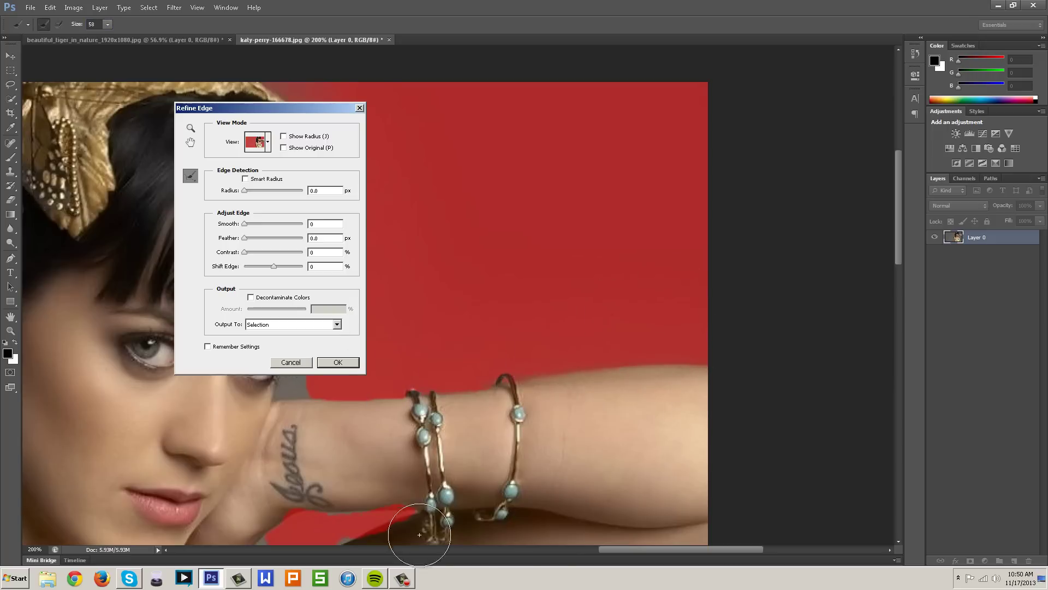
Set the brush size to 25 and clean the grey fringe between eye and arm
drag(616, 548, 544, 549)
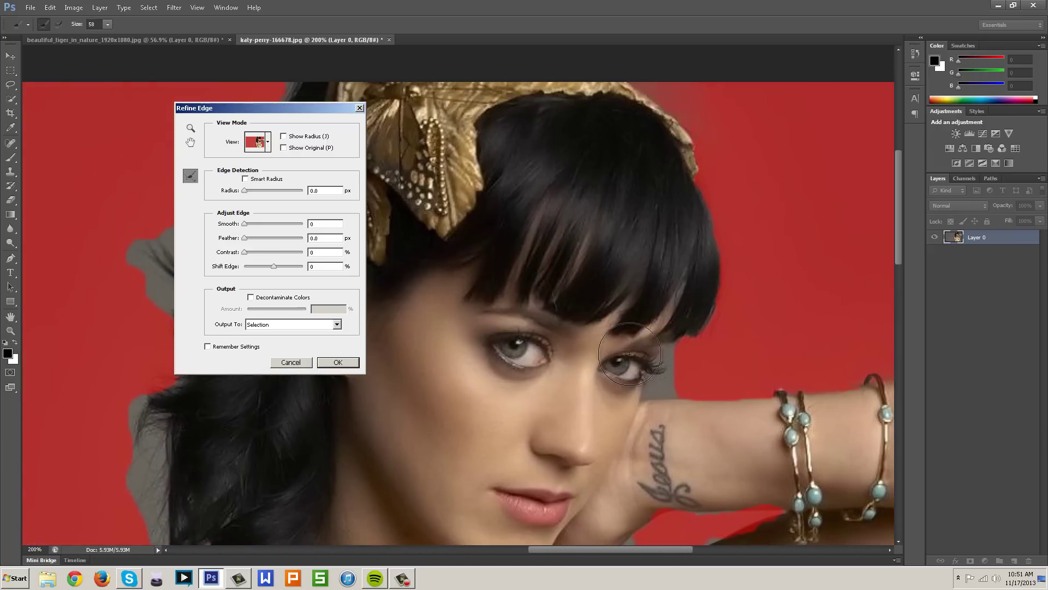
drag(95, 38, 91, 37)
click(105, 25)
mouse_move(668, 363)
mouse_down()
mouse_move(649, 393)
mouse_move(697, 379)
mouse_up()
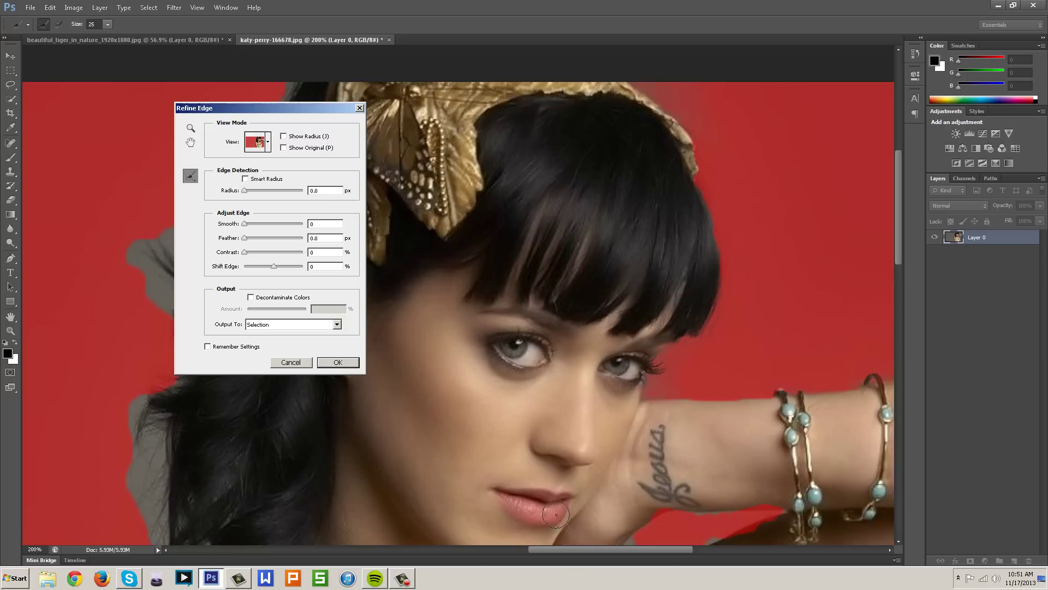
Refine along the raised arm and wrist edge, erasing refinement over the wrist tattoo
drag(603, 553, 630, 551)
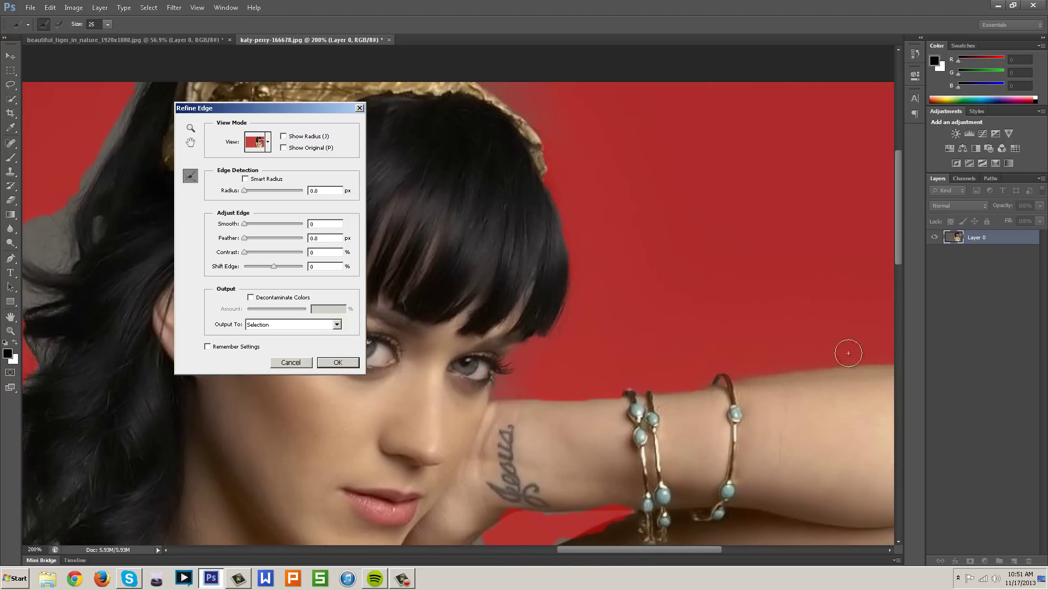
drag(899, 254, 900, 300)
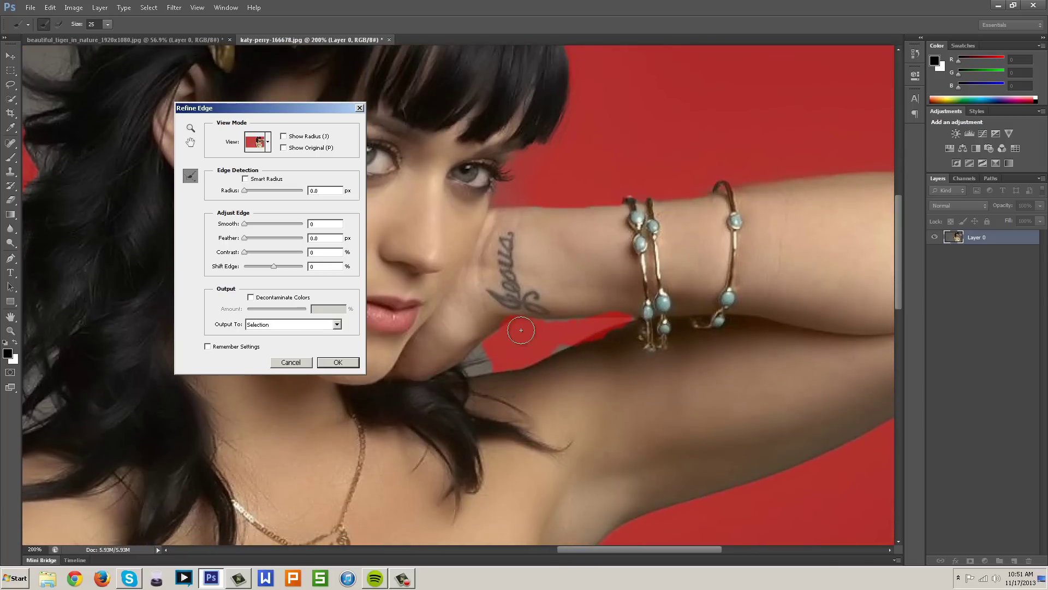
drag(503, 310, 526, 303)
mouse_move(610, 346)
mouse_down()
mouse_move(618, 351)
mouse_move(621, 337)
mouse_move(587, 353)
mouse_up()
drag(623, 307, 573, 297)
mouse_move(478, 361)
mouse_down()
mouse_move(488, 345)
mouse_move(481, 364)
mouse_move(590, 331)
mouse_up()
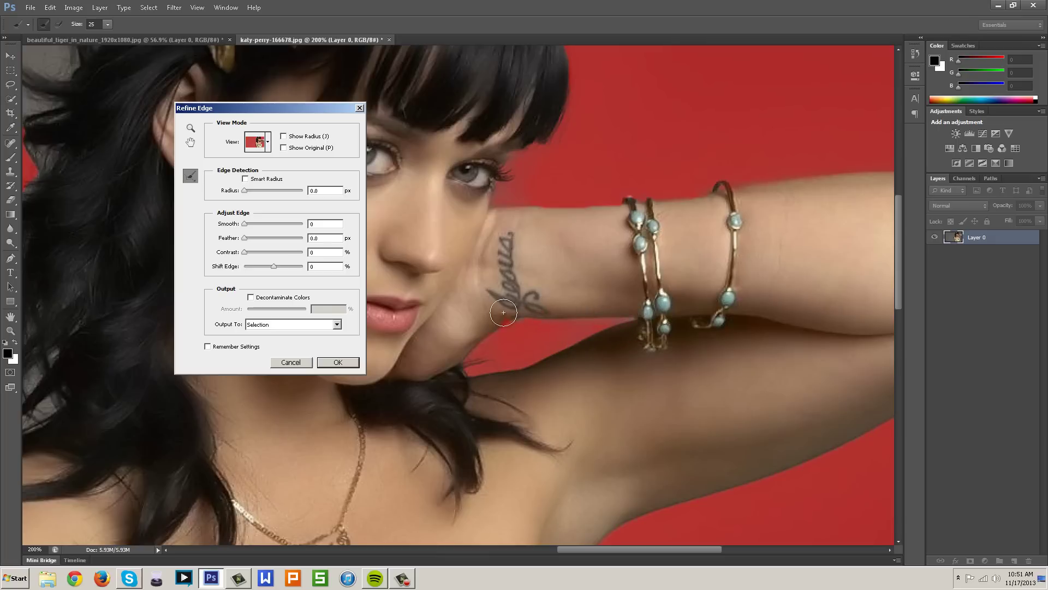
key(alt)
drag(518, 301, 549, 299)
drag(640, 549, 530, 549)
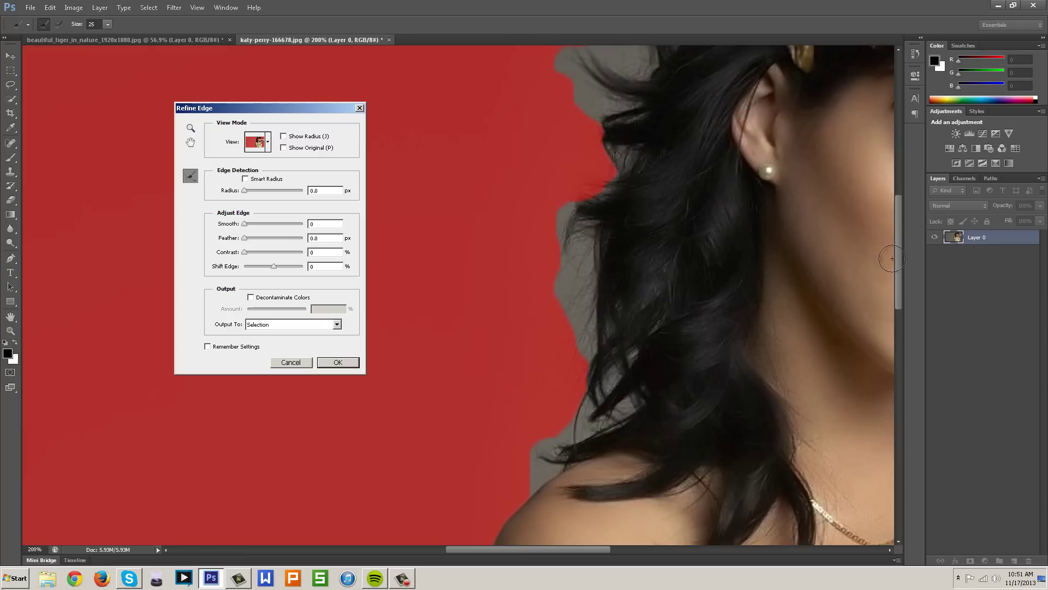
Set the brush size to 40 and refine the shoulder edge and loose hair strands
drag(898, 266, 899, 286)
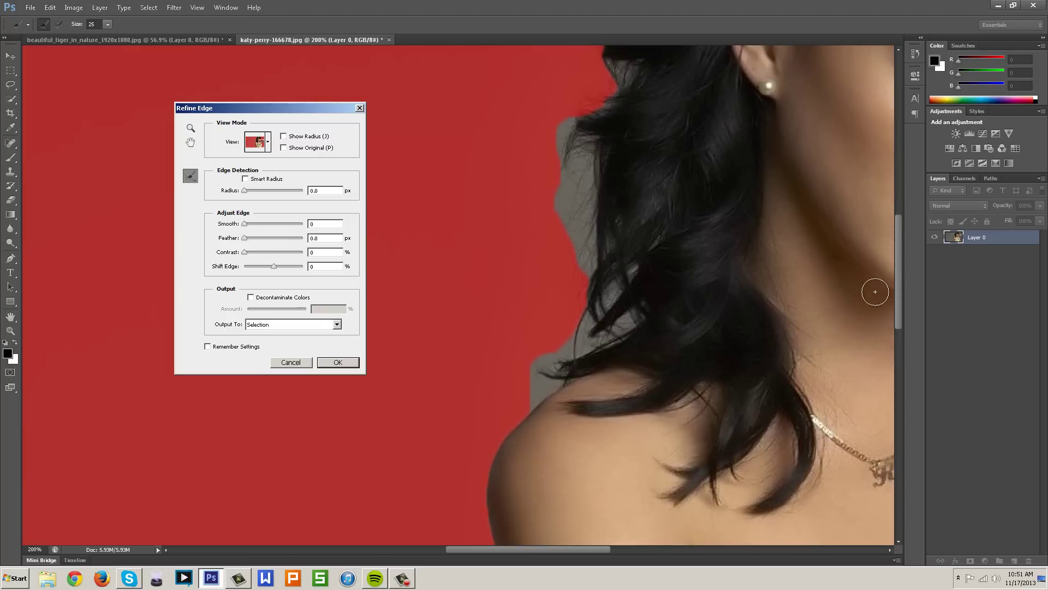
mouse_move(896, 301)
mouse_down()
mouse_move(907, 221)
mouse_move(900, 297)
mouse_up()
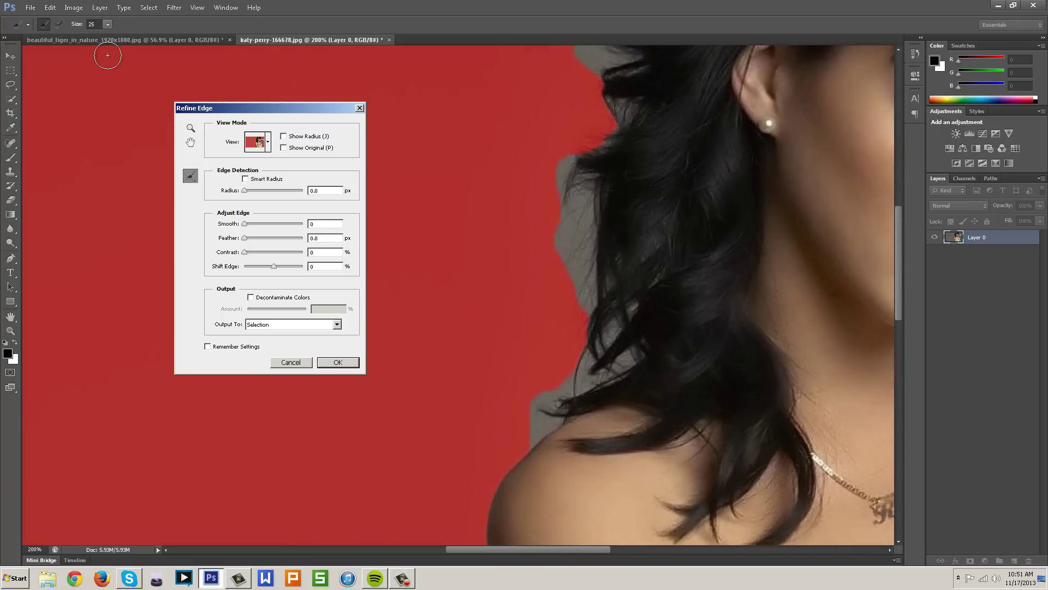
click(107, 24)
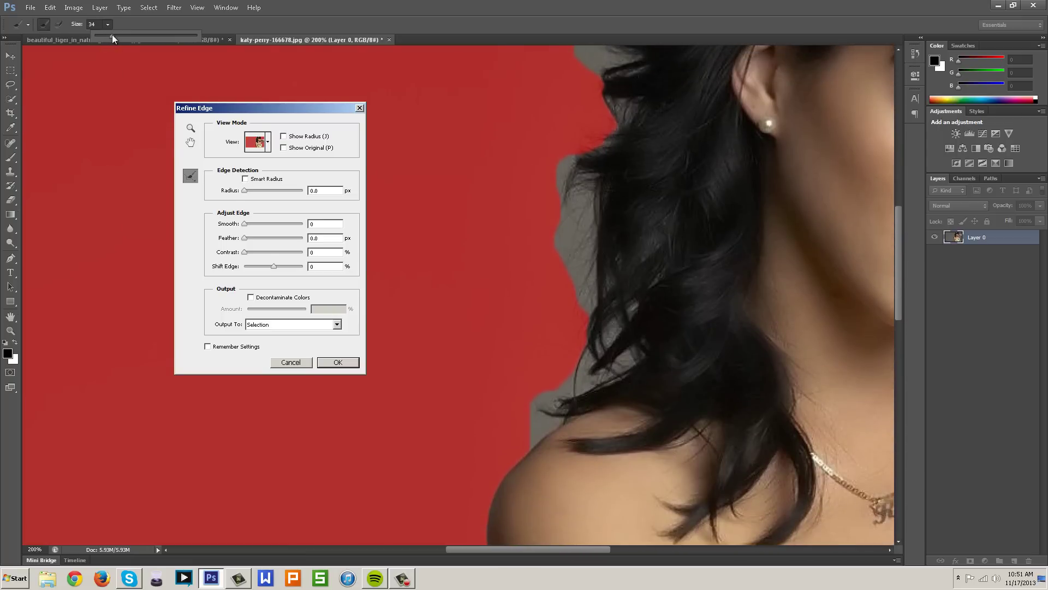
click(109, 25)
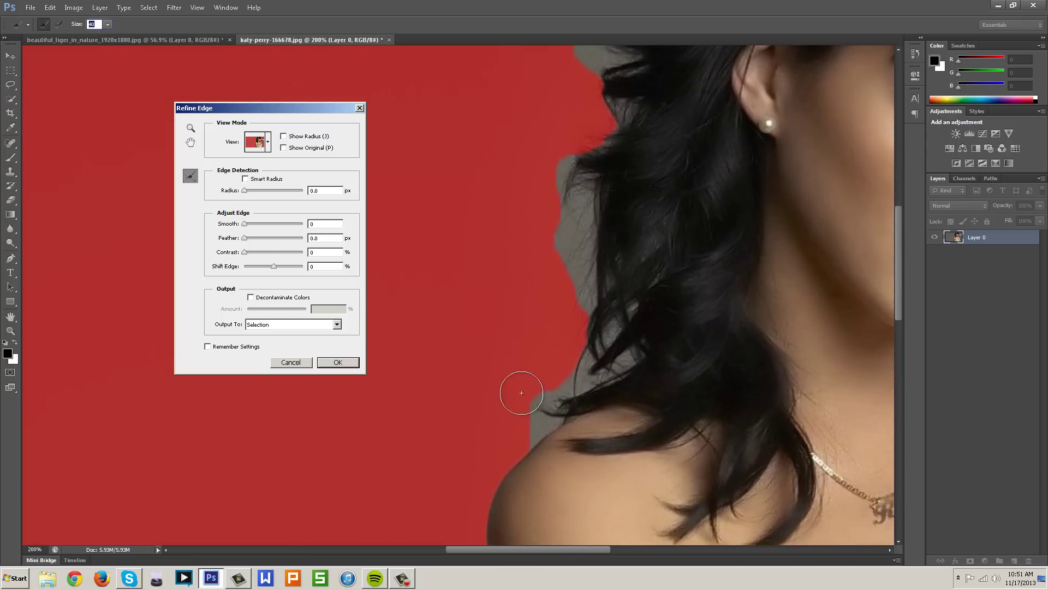
mouse_move(578, 363)
mouse_down()
mouse_move(528, 428)
mouse_move(563, 388)
mouse_move(610, 359)
mouse_move(622, 307)
mouse_up()
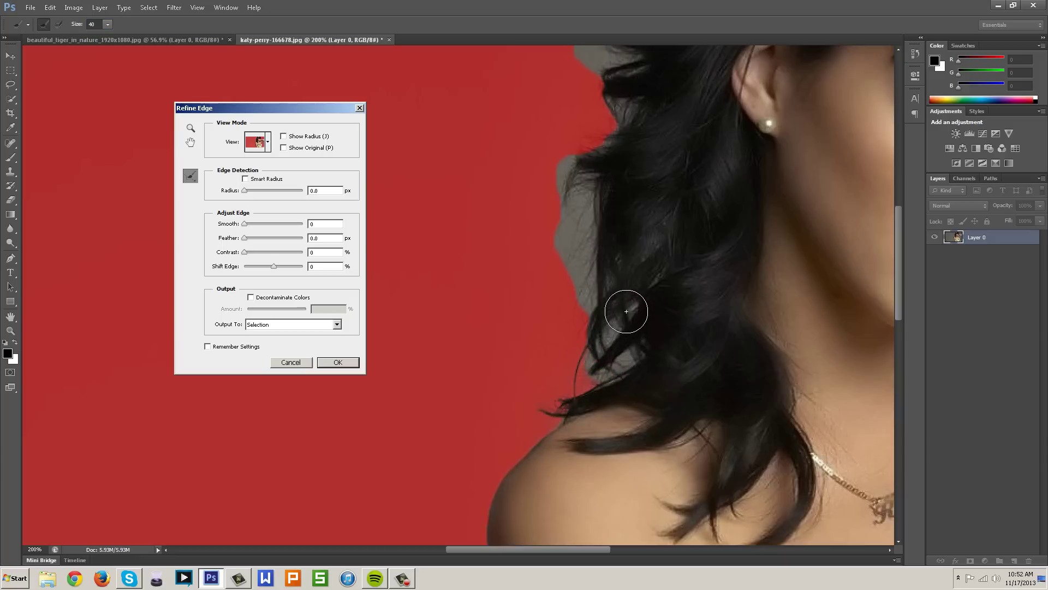
drag(637, 358, 745, 330)
scroll(896, 276, up, 3)
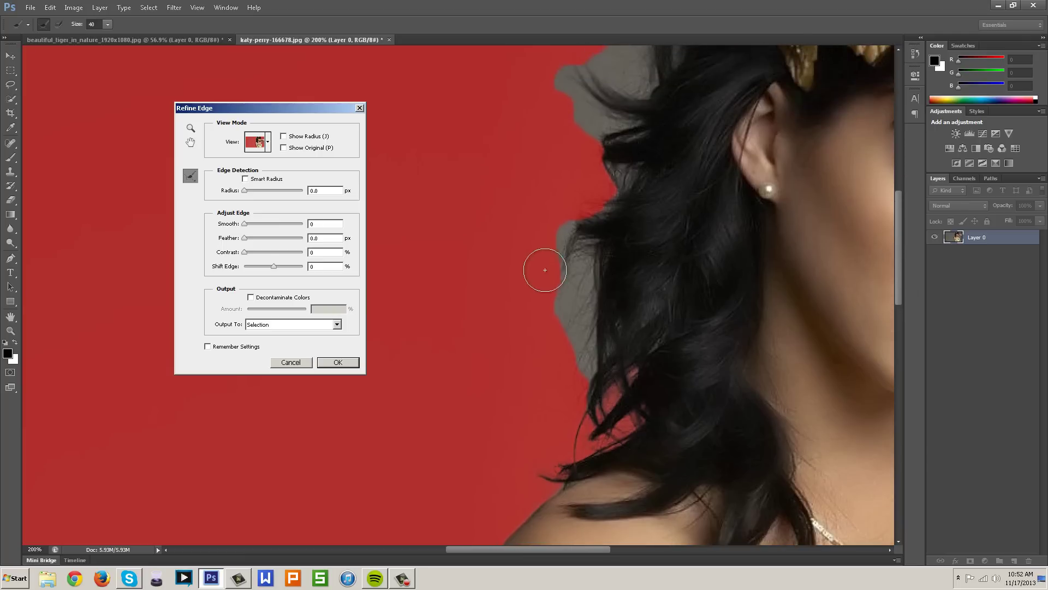
Refine the hair up the head, the flyaways and beside the ear, then the shoulder down to the bottom
mouse_move(589, 374)
mouse_down()
mouse_move(568, 296)
mouse_move(582, 219)
mouse_move(584, 334)
mouse_move(578, 269)
mouse_move(595, 199)
mouse_move(593, 290)
mouse_move(613, 140)
mouse_up()
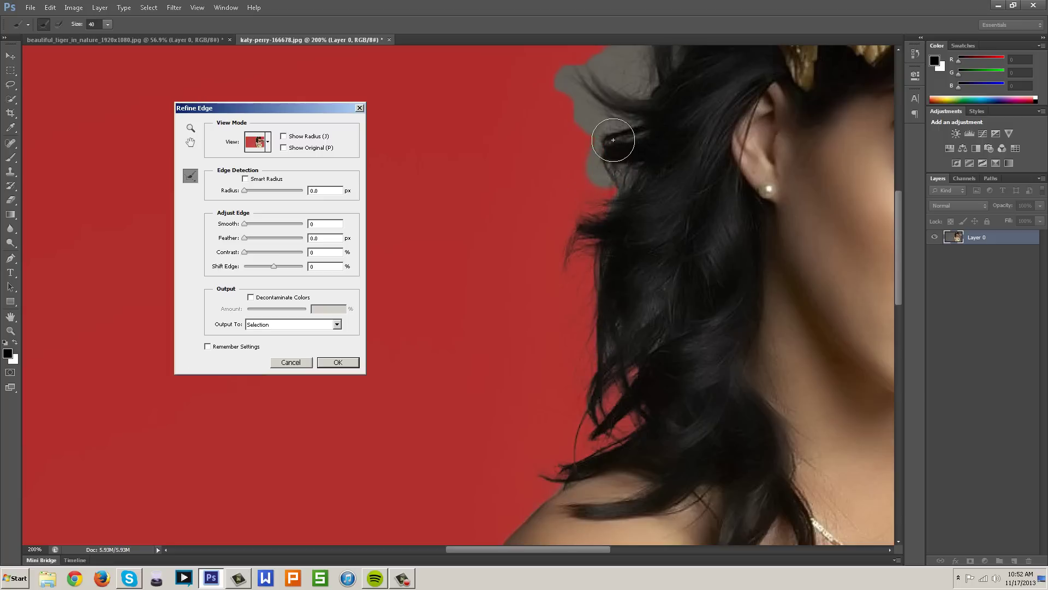
scroll(898, 268, up, 9)
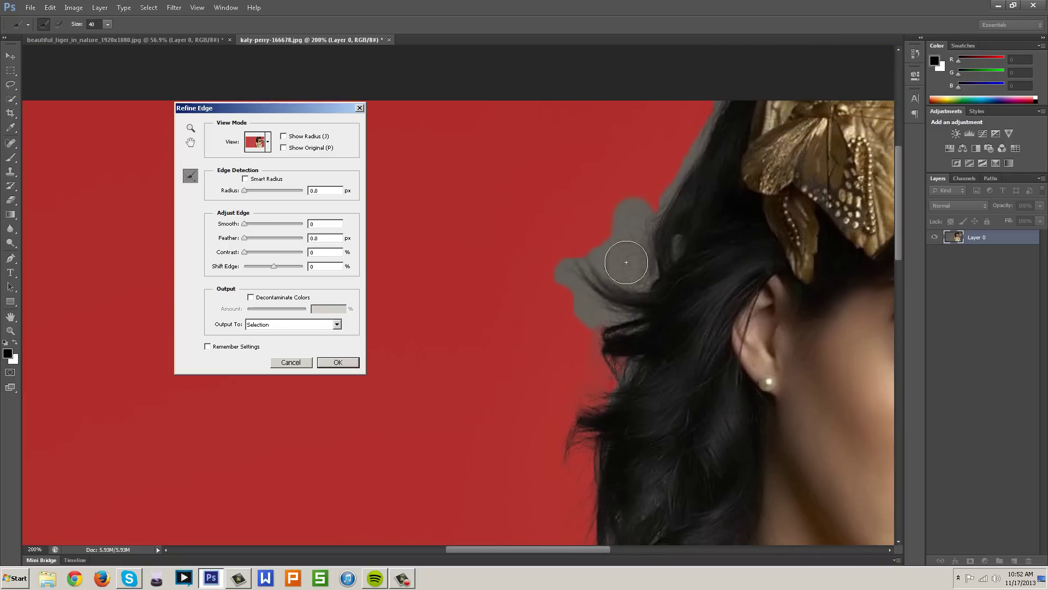
mouse_move(617, 269)
mouse_down()
mouse_move(631, 242)
mouse_move(595, 254)
mouse_move(565, 308)
mouse_move(600, 326)
mouse_move(575, 317)
mouse_move(568, 282)
mouse_move(637, 315)
mouse_move(666, 184)
mouse_move(723, 99)
mouse_up()
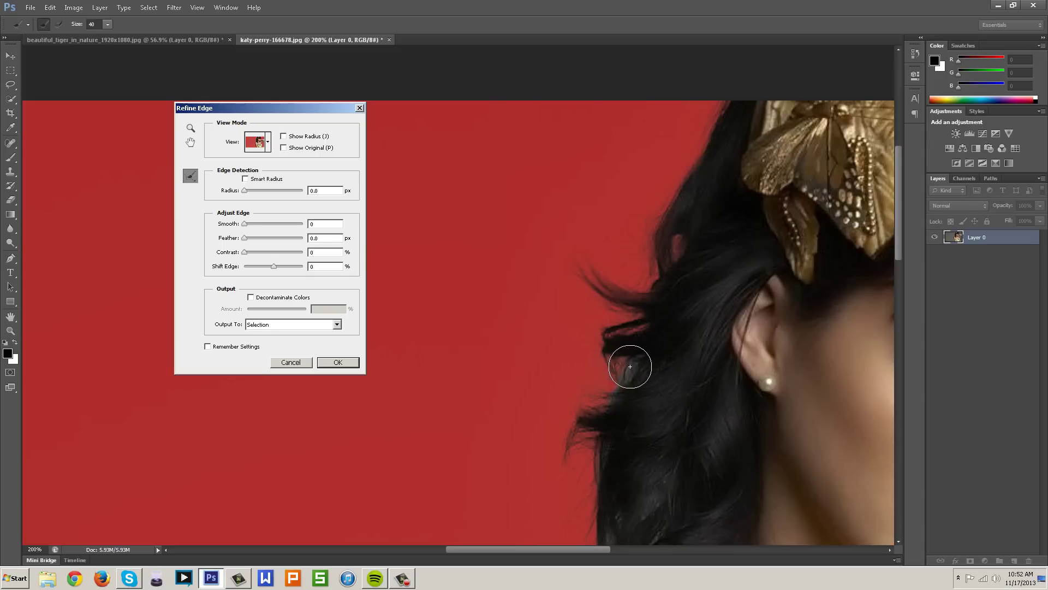
drag(630, 365, 597, 395)
drag(899, 238, 899, 297)
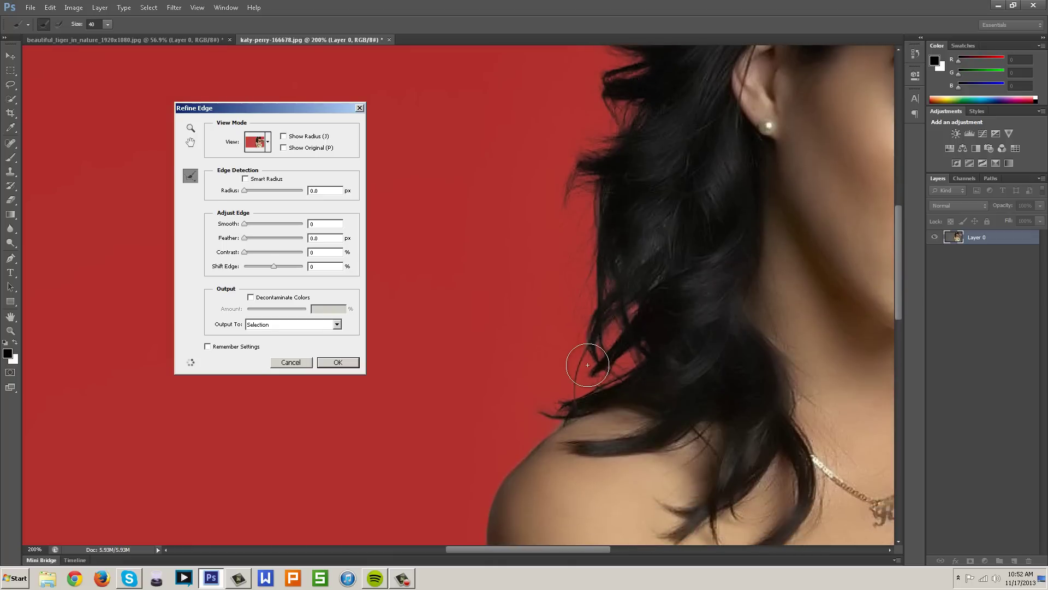
mouse_move(899, 271)
mouse_down()
mouse_move(899, 342)
mouse_move(900, 333)
mouse_up()
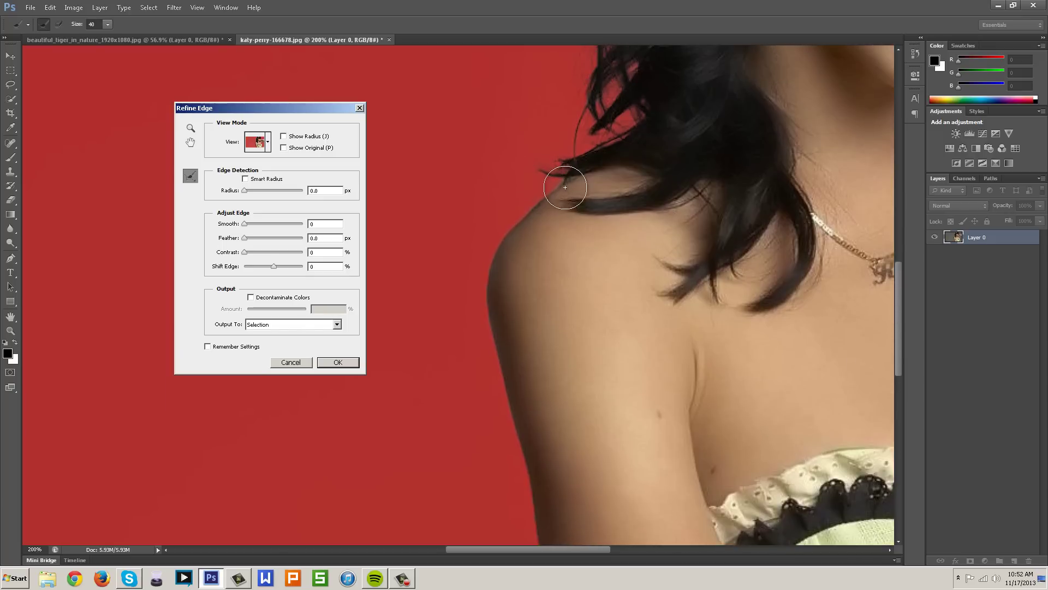
mouse_move(562, 175)
mouse_down()
mouse_move(495, 254)
mouse_move(482, 311)
mouse_move(522, 448)
mouse_up()
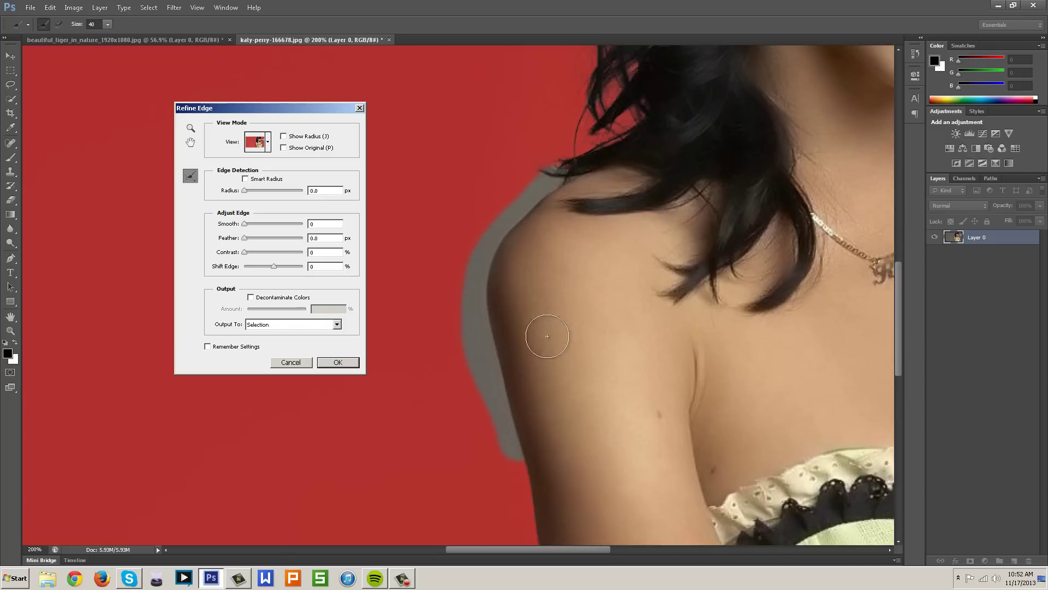
drag(899, 328, 910, 414)
mouse_move(512, 80)
mouse_down()
mouse_move(539, 127)
mouse_move(585, 326)
mouse_move(636, 429)
mouse_up()
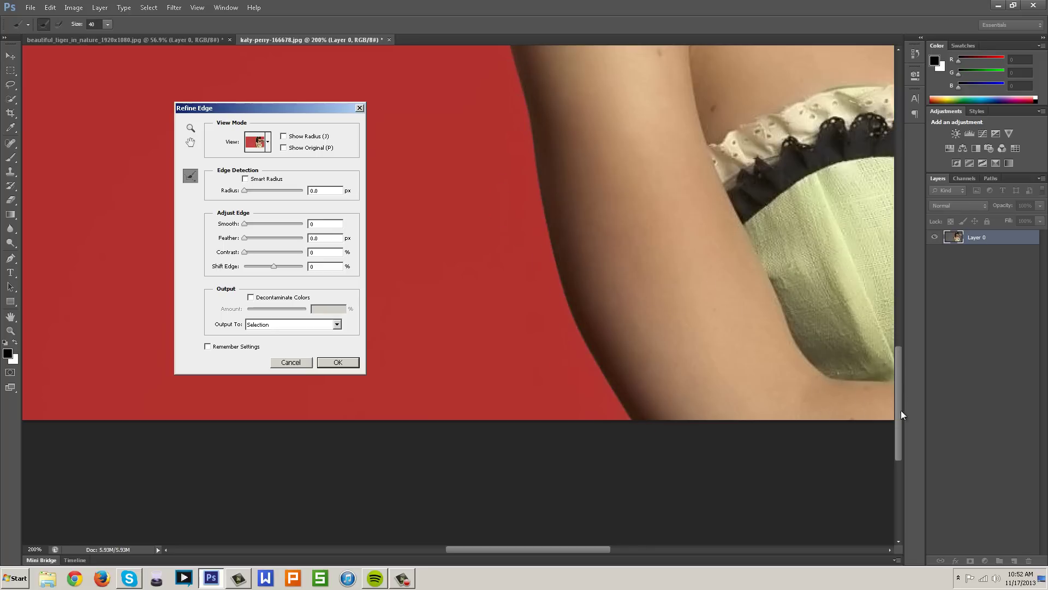
drag(898, 417, 901, 342)
Zoom out to the whole photo and confirm Refine Edge with OK
key(ctrl+minus)
key(ctrl+minus)
key(ctrl+minus)
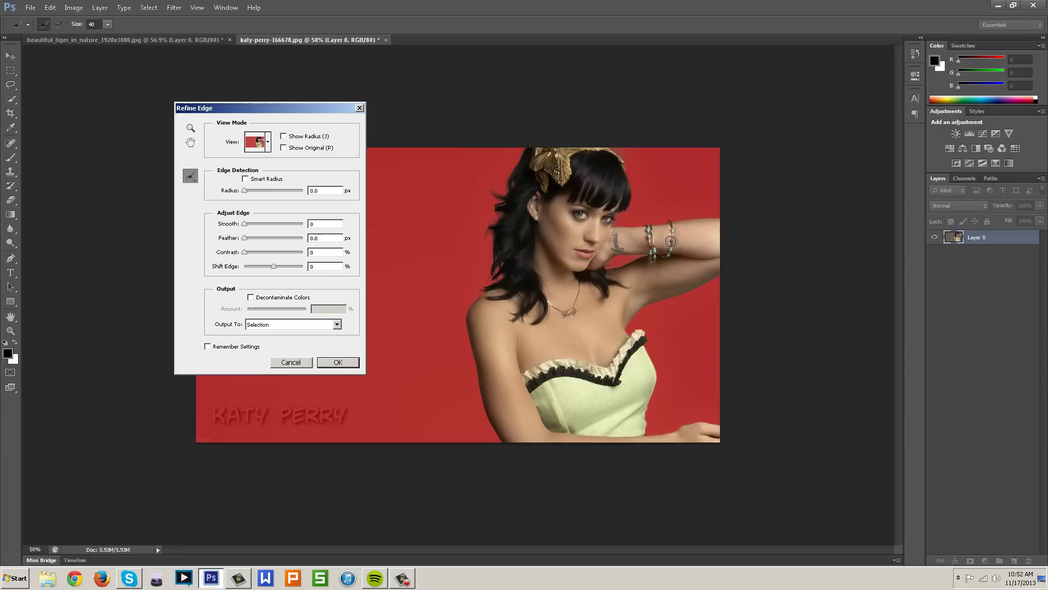
click(338, 362)
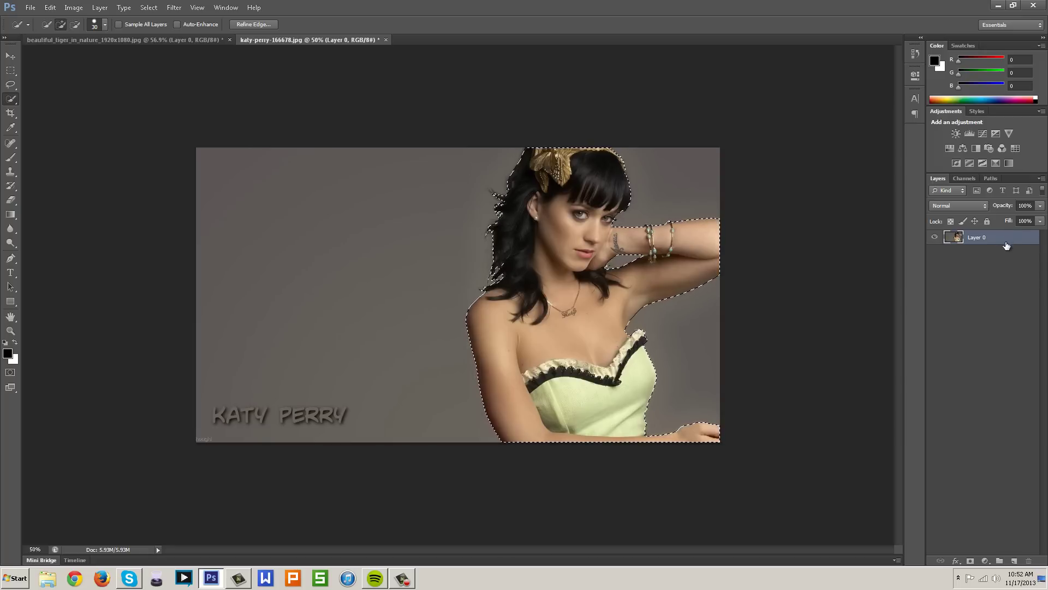
Copy the selected woman onto Layer 1 and remove the original Layer 0
key(ctrl+j)
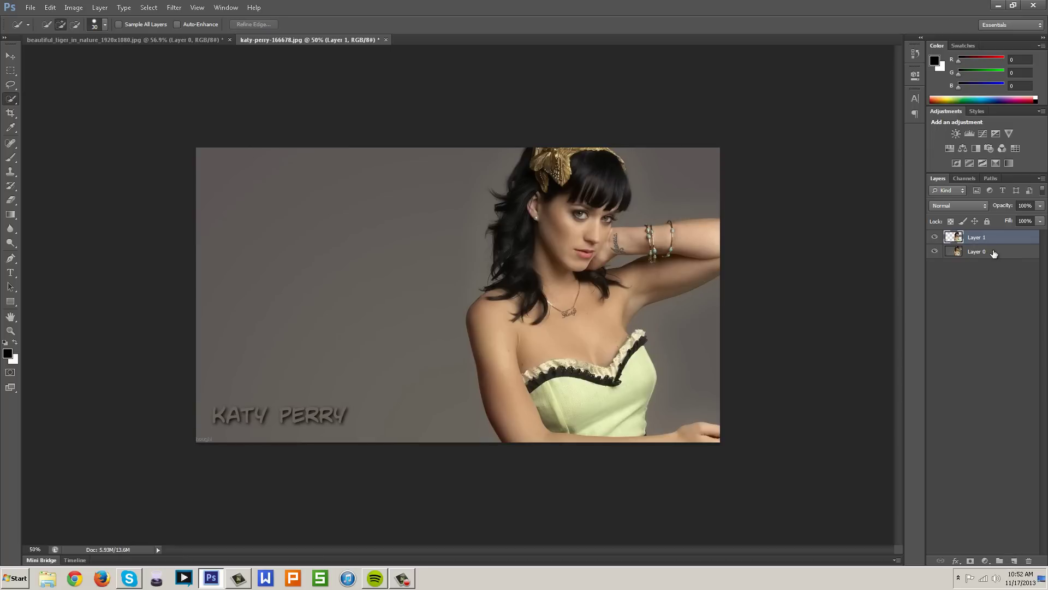
click(994, 252)
key(Delete)
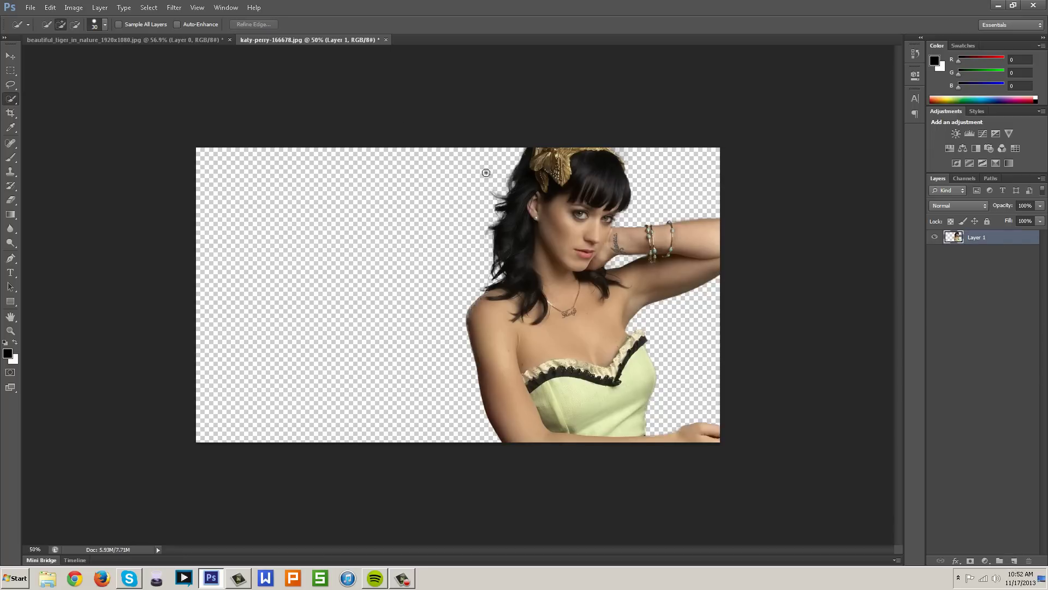
click(10, 57)
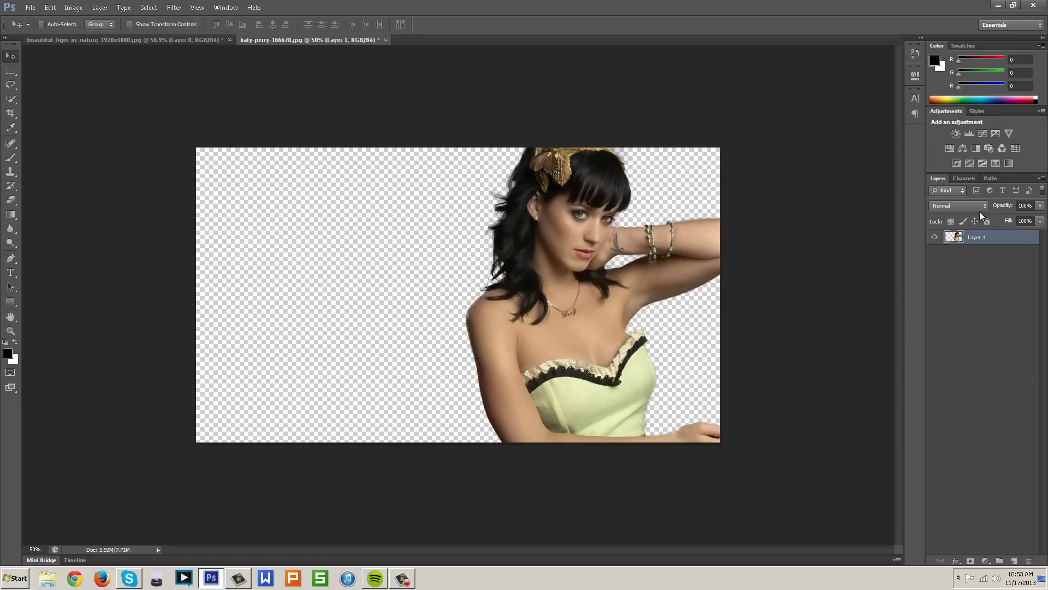
key(ctrl+alt+z)
key(ctrl+alt+z)
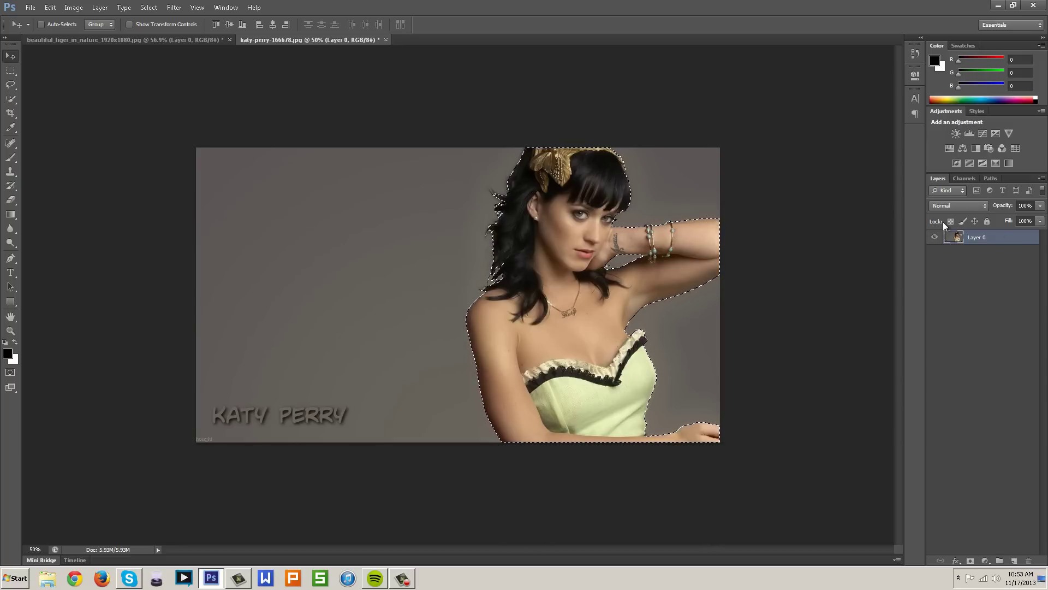
click(1014, 561)
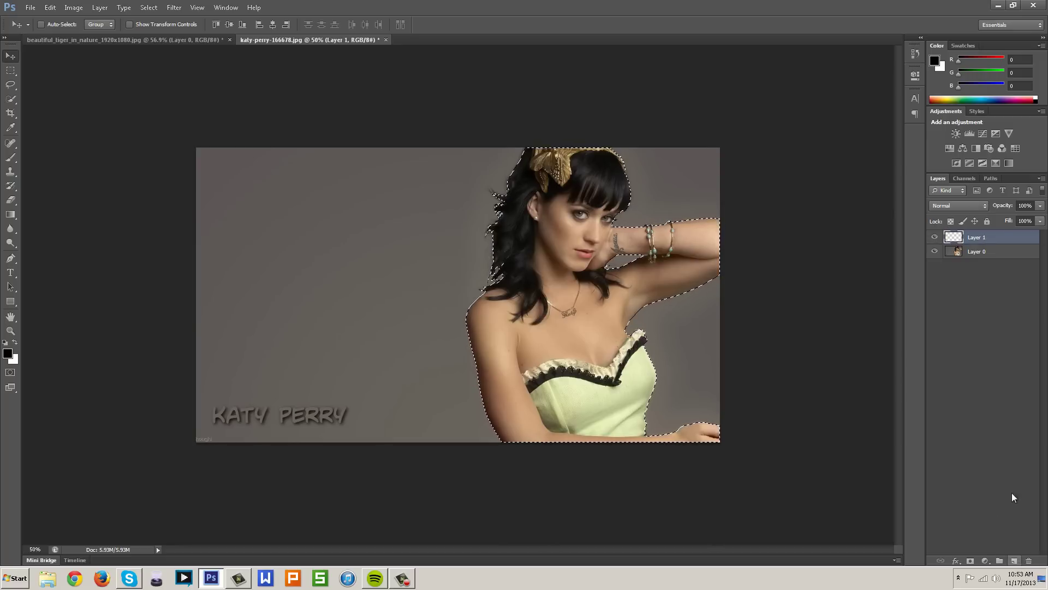
click(1002, 250)
key(ctrl+e)
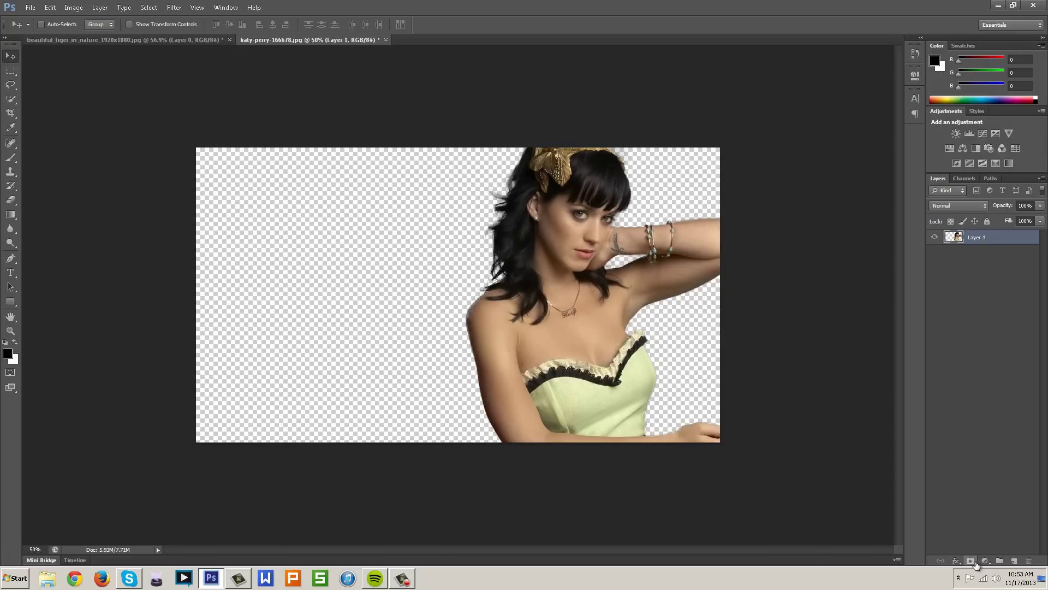
Add a pink ff8b8b Solid Color fill layer and drag Layer 1 above it
click(985, 561)
click(990, 370)
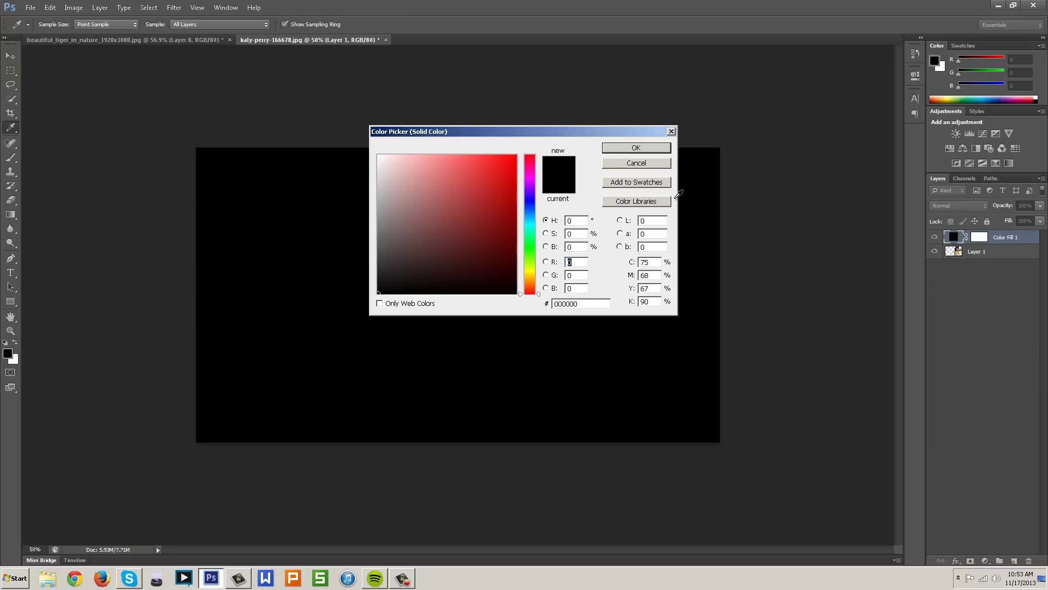
click(440, 155)
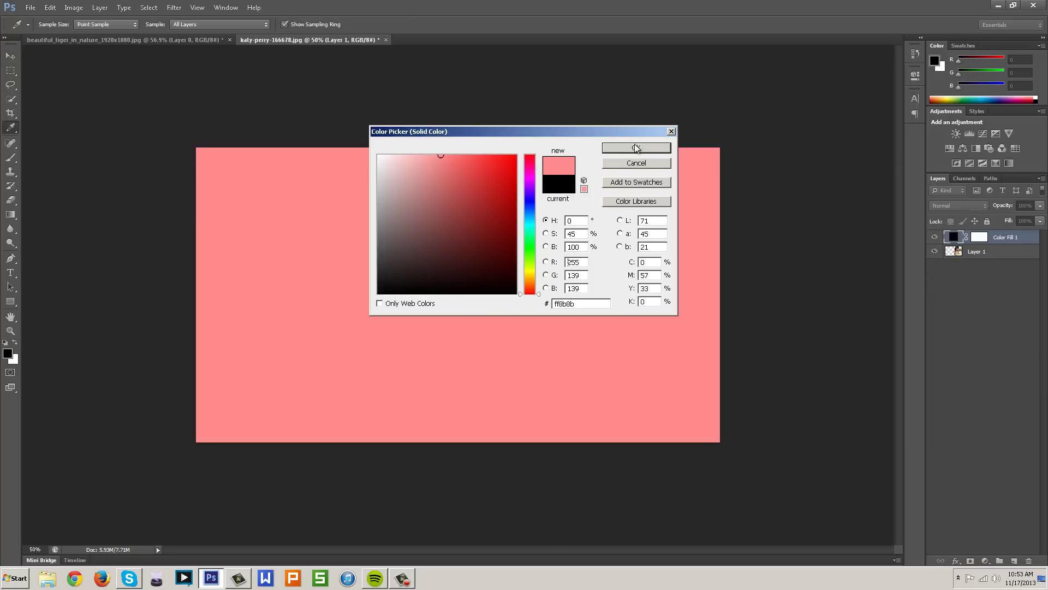
click(636, 148)
ctrl+click(998, 245)
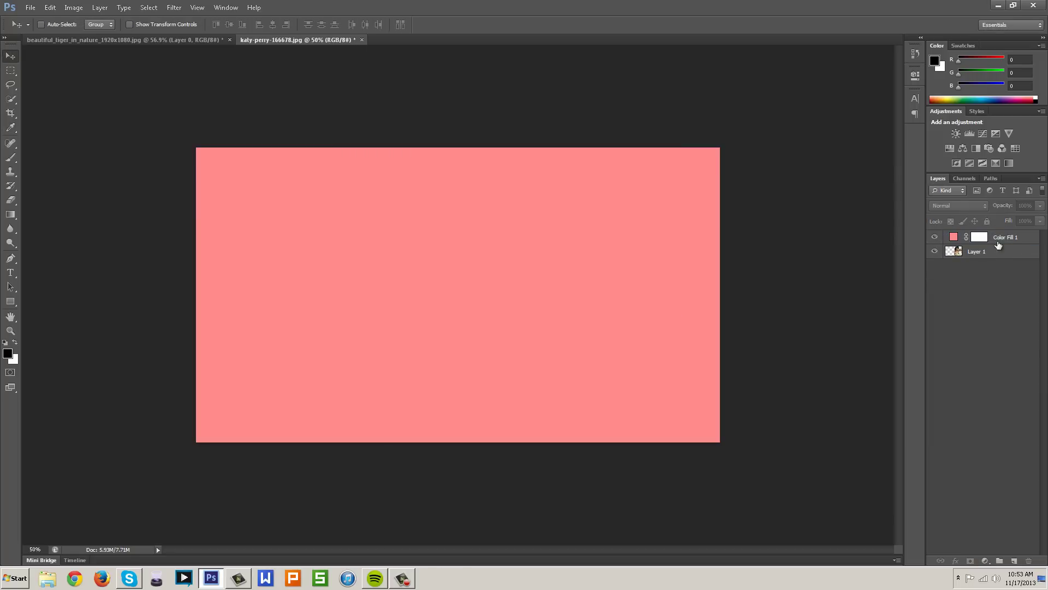
drag(999, 253, 999, 235)
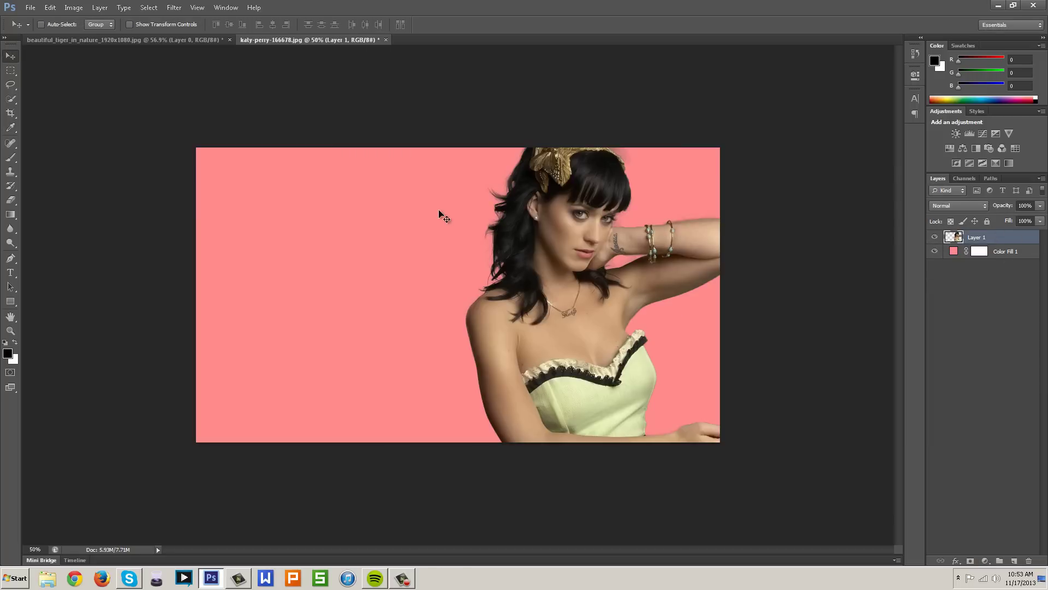